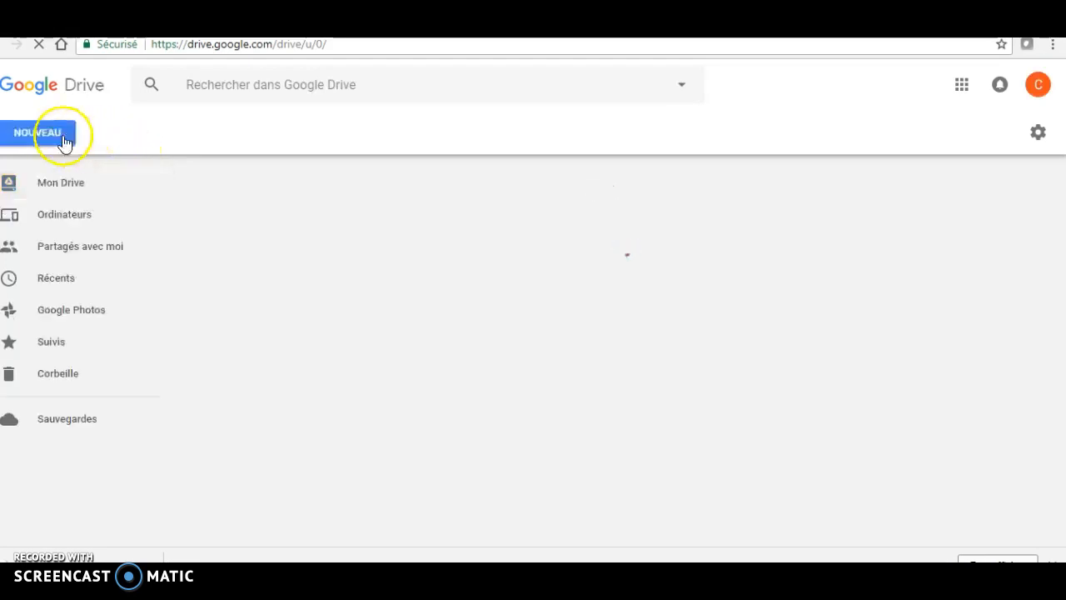
Create a new blank Google Forms form from Google Drive
{"action": "left_click", "coordinate": [65, 140]}
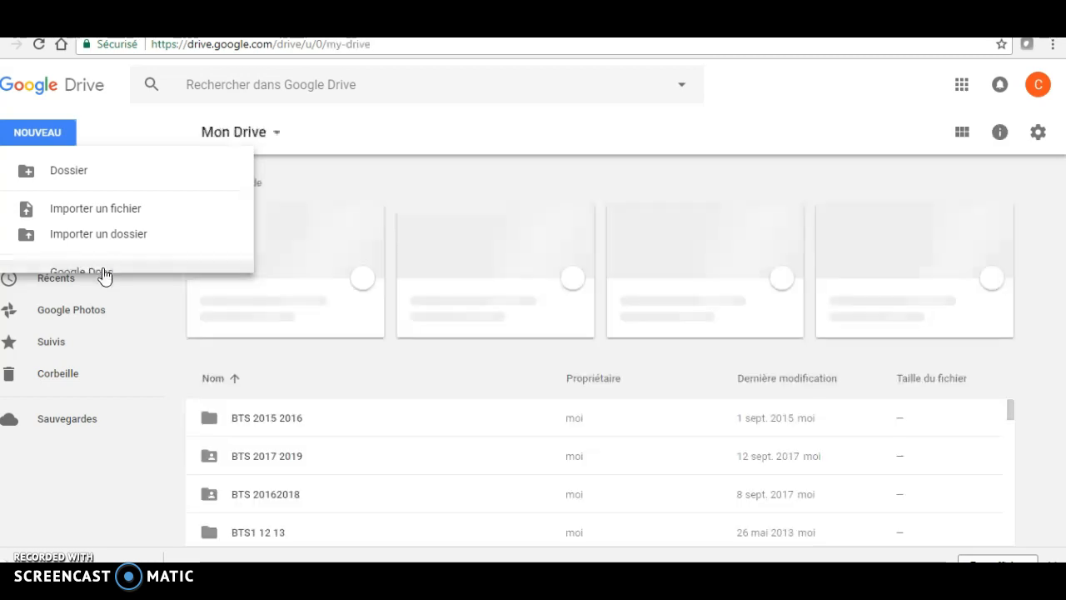
{"action": "left_click", "coordinate": [119, 355]}
{"action": "mouse_move", "coordinate": [124, 358]}
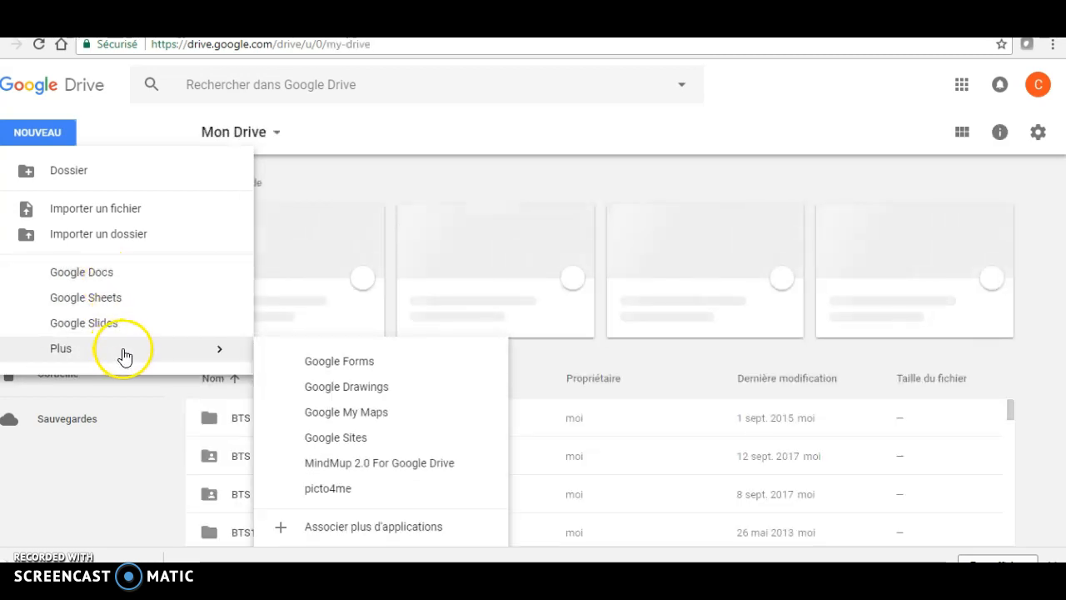
{"action": "left_click", "coordinate": [326, 363]}
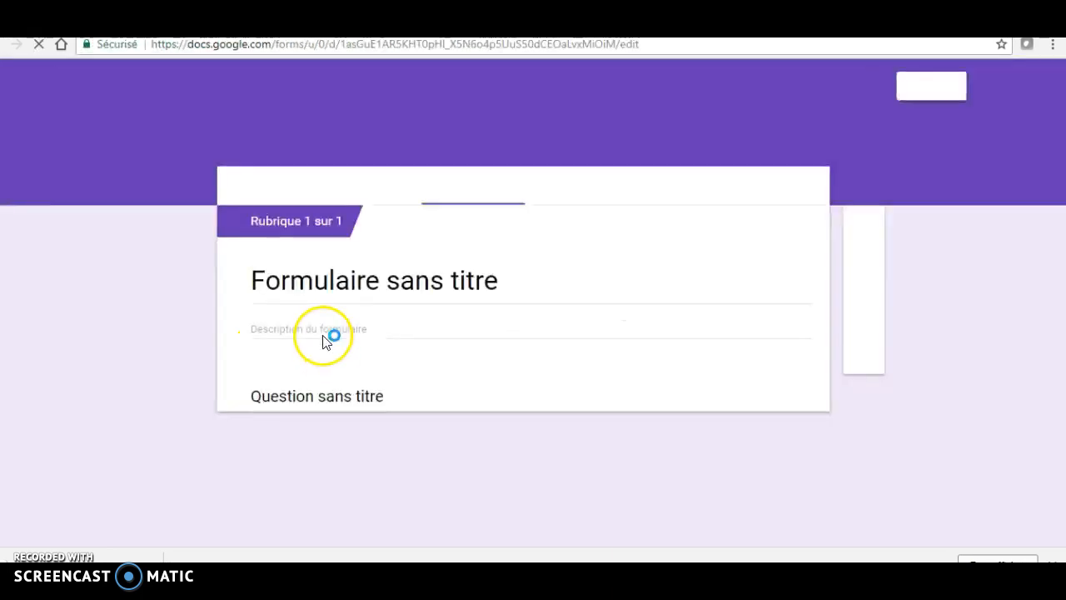
{"action": "left_click", "coordinate": [138, 82]}
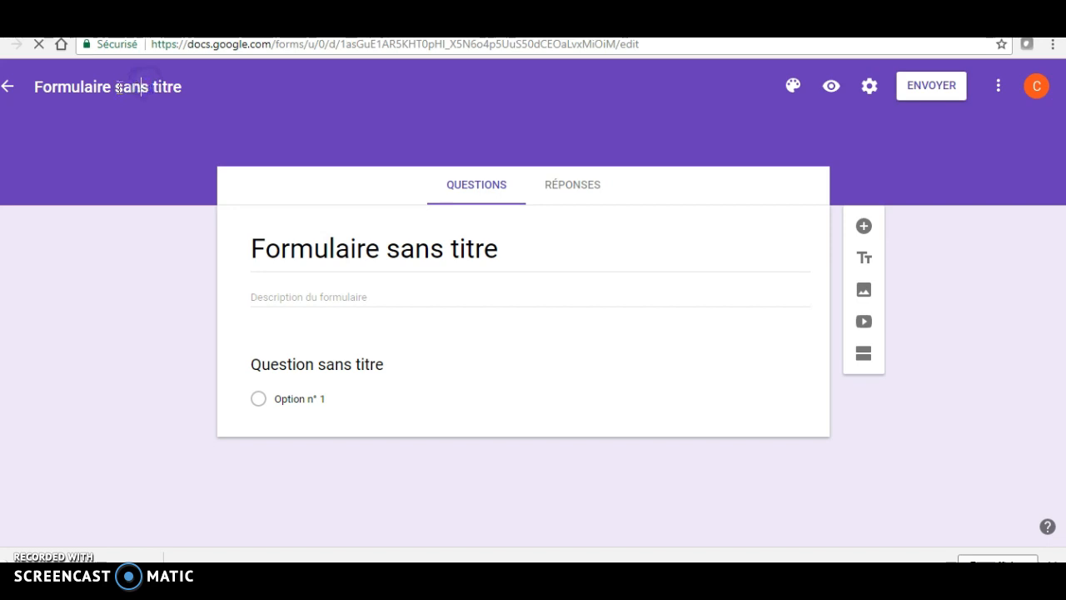
{"action": "left_click_drag", "start_coordinate": [70, 86], "coordinate": [51, 86]}
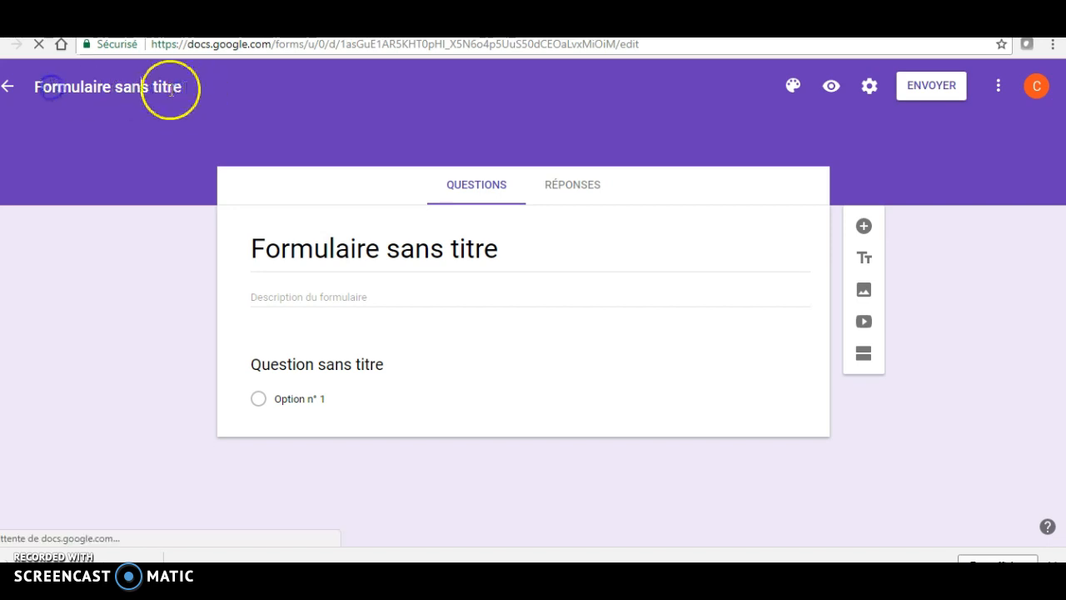
{"action": "left_click", "coordinate": [313, 254]}
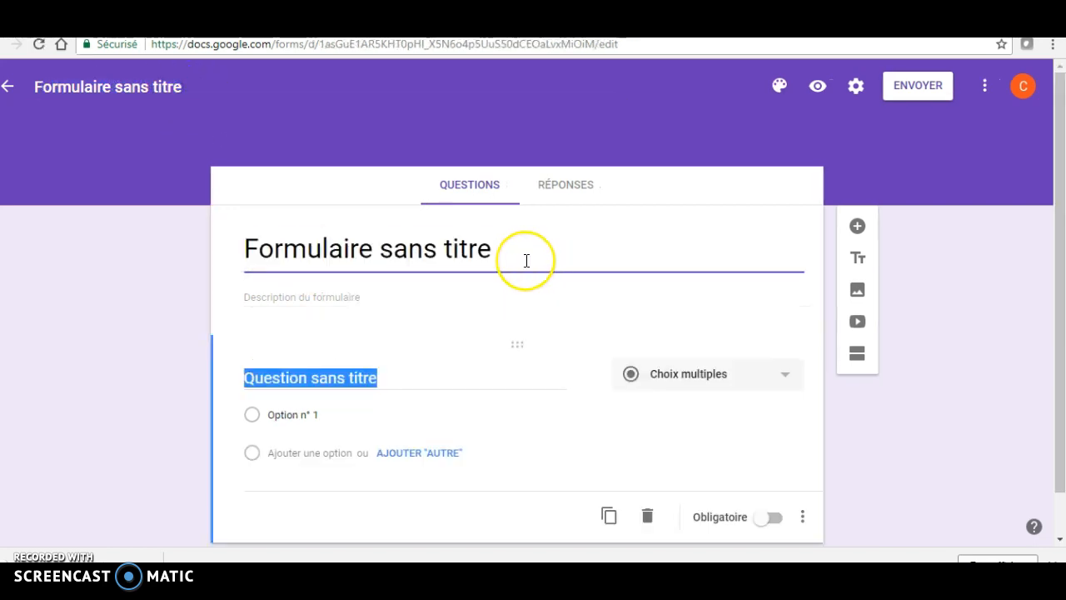
{"action": "type", "text": "R"}
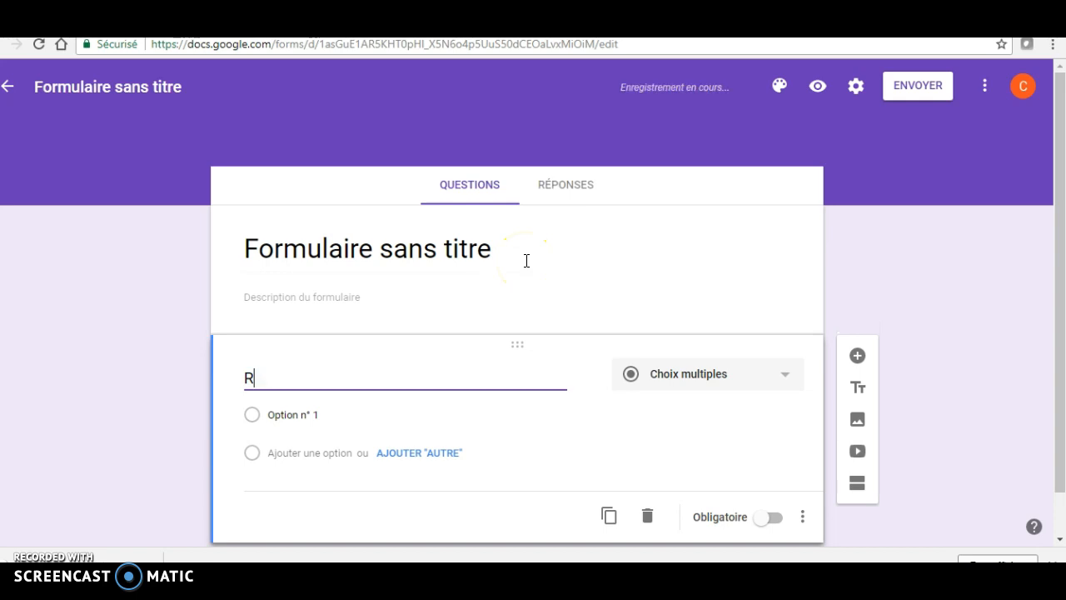
{"action": "type", "text": "évi"}
{"action": "key", "text": "BackSpace"}
{"action": "key", "text": "BackSpace"}
{"action": "key", "text": "BackSpace"}
{"action": "key", "text": "BackSpace"}
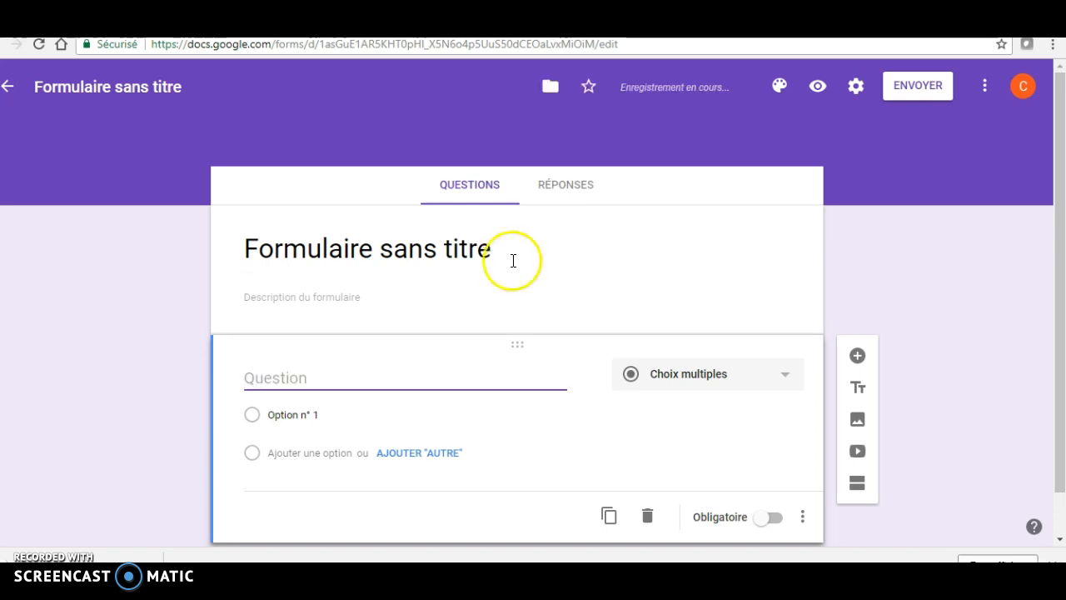
Replace the form's title with "Révisions"
{"action": "left_click", "coordinate": [499, 256]}
{"action": "type", "text": "R"}
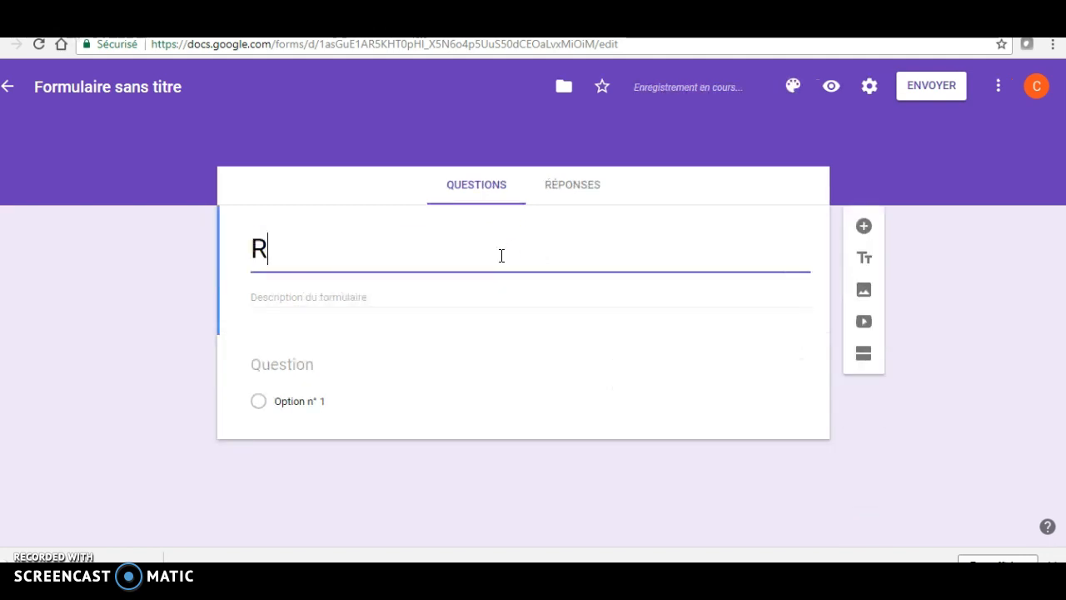
{"action": "type", "text": "évis"}
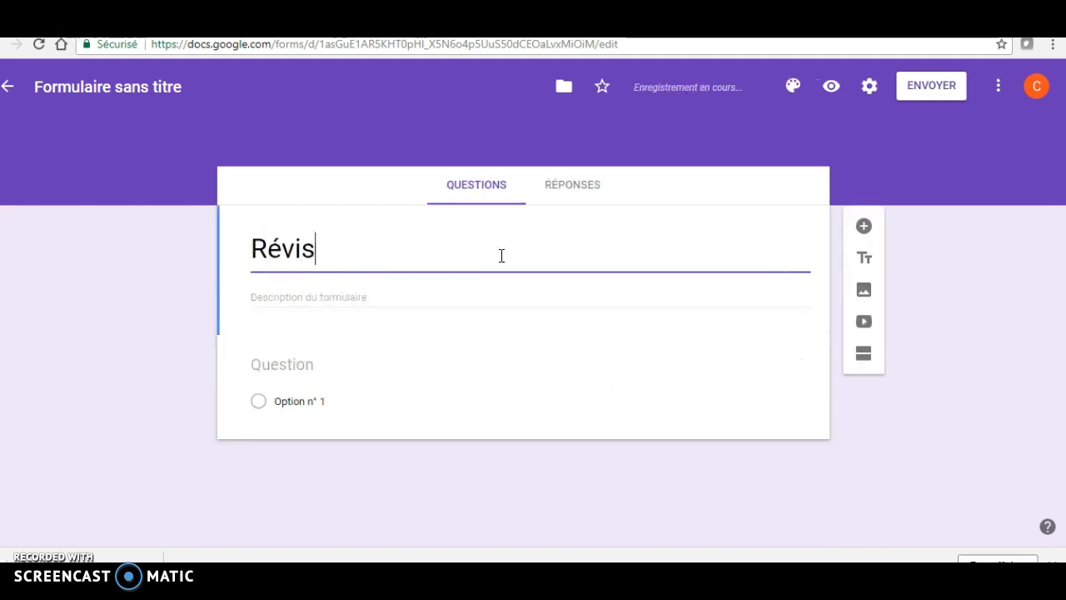
{"action": "type", "text": "ions"}
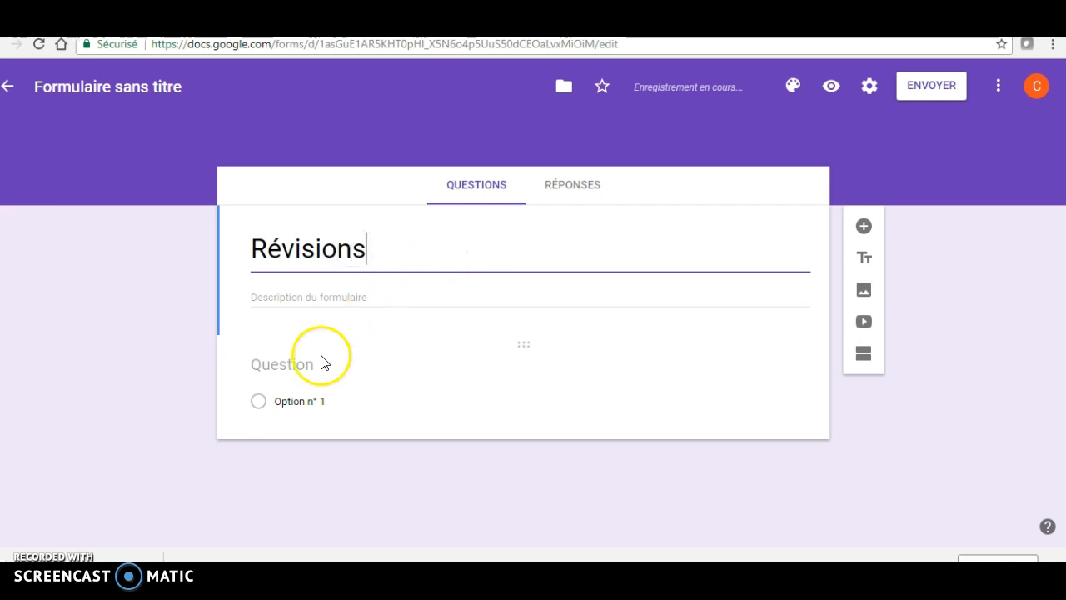
Convert the form into a quiz in its settings, keeping the default grading options, and save the settings
{"action": "left_click", "coordinate": [872, 90]}
{"action": "left_click", "coordinate": [543, 172]}
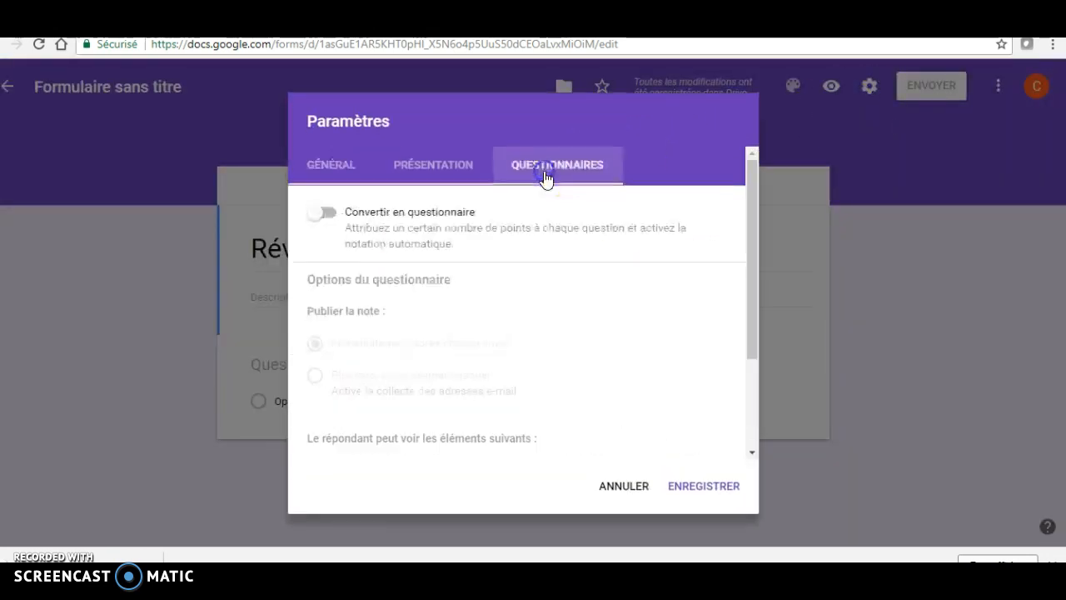
{"action": "left_click", "coordinate": [323, 215]}
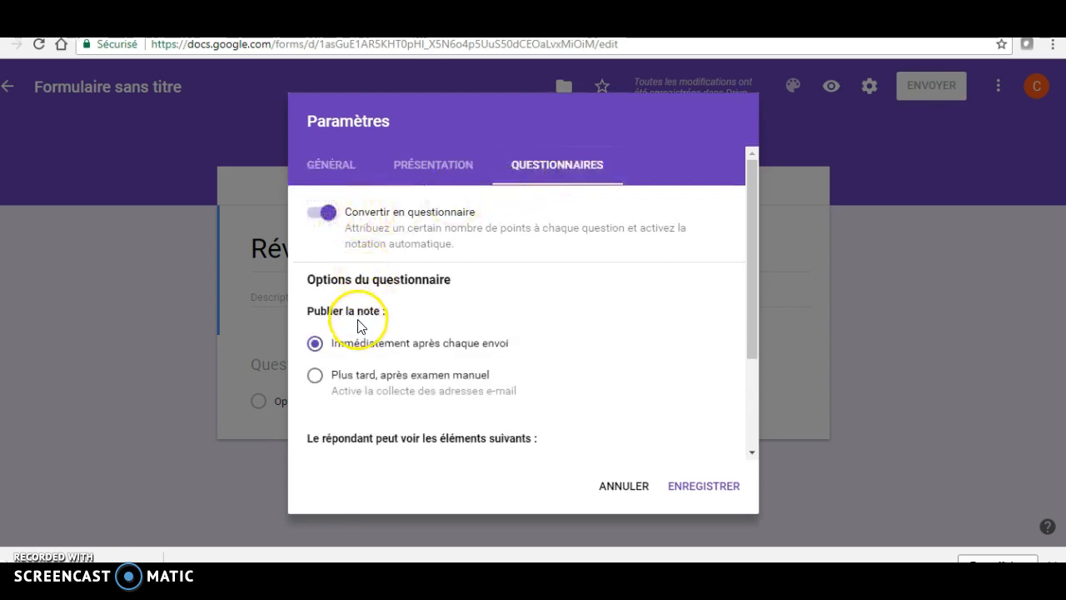
{"action": "scroll", "coordinate": [626, 385], "scroll_direction": "down", "scroll_amount": 1}
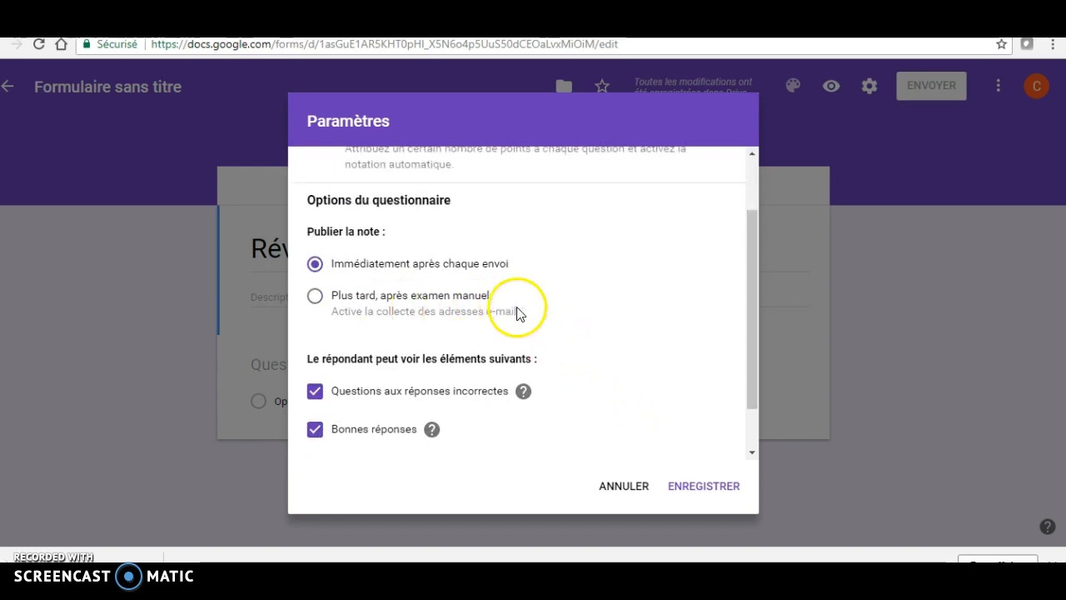
{"action": "scroll", "coordinate": [500, 308], "scroll_direction": "down", "scroll_amount": 1}
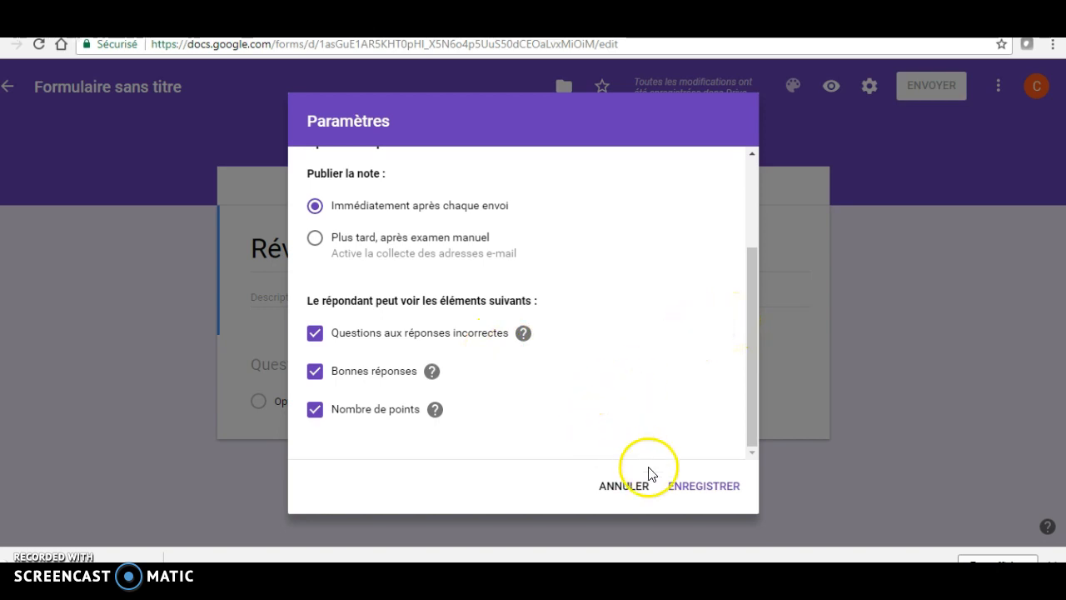
{"action": "left_click", "coordinate": [693, 490]}
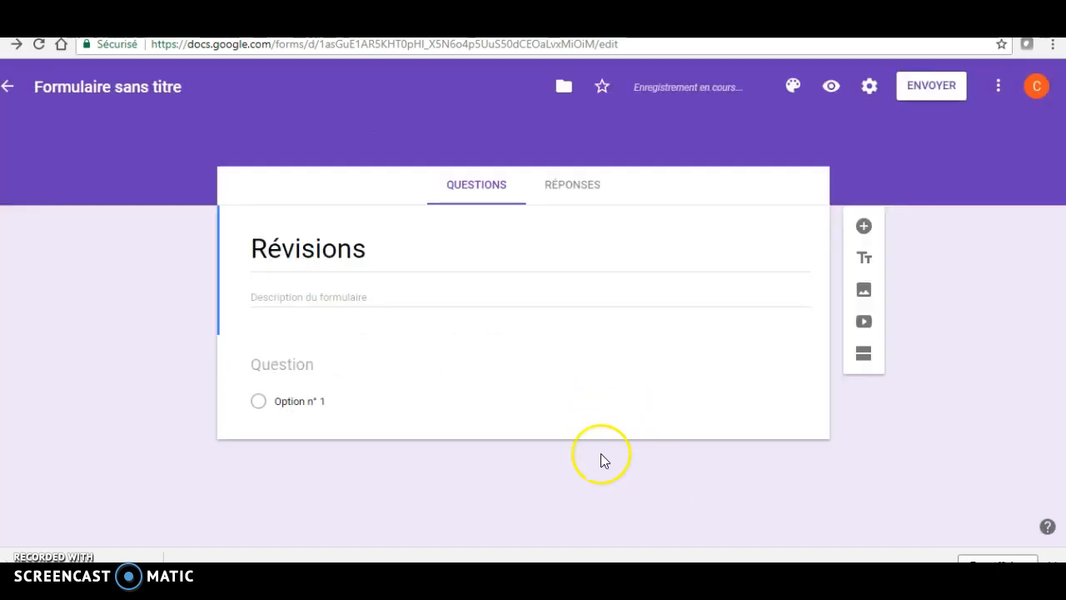
Write the first question's text as "Quels sont les éléments d'une étude de marché ?"
{"action": "left_click", "coordinate": [310, 364]}
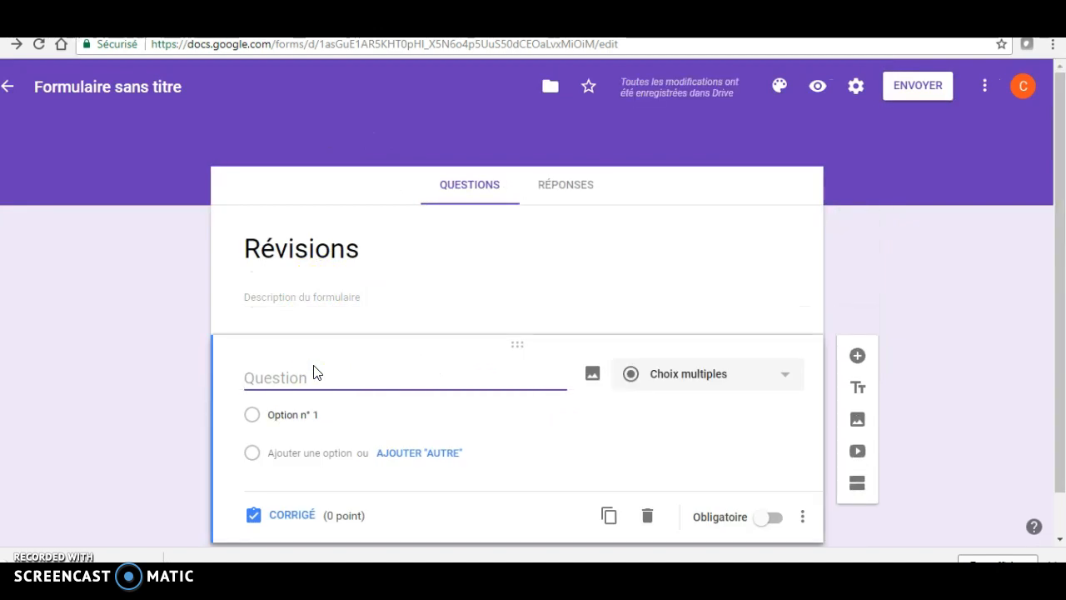
{"action": "left_click", "coordinate": [317, 360]}
{"action": "left_click", "coordinate": [307, 378]}
{"action": "type", "text": "Quels sont les éléments d'une étud"}
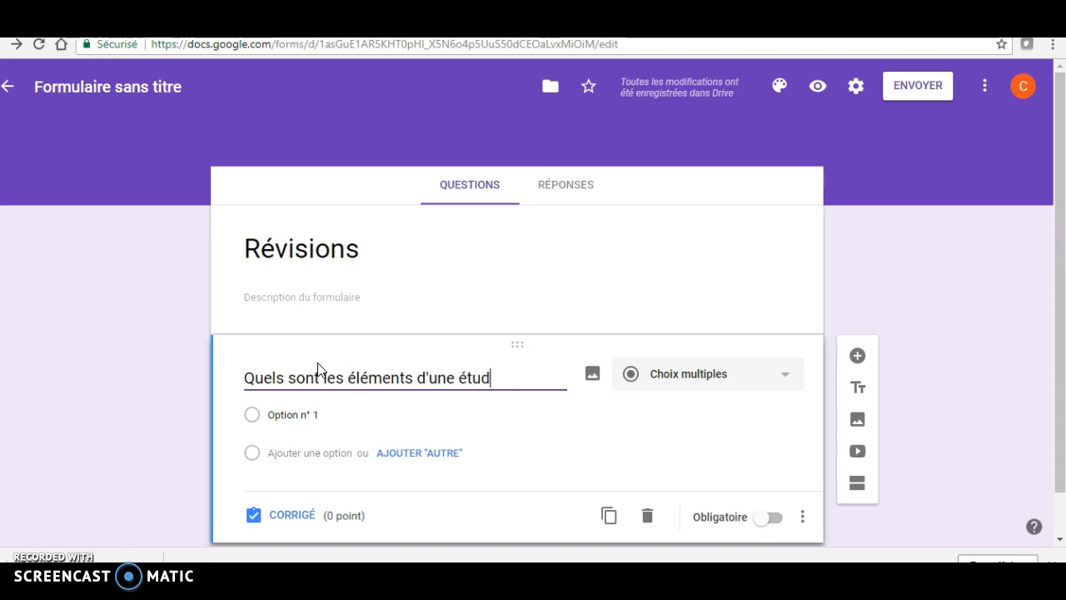
{"action": "type", "text": "e de marché ?"}
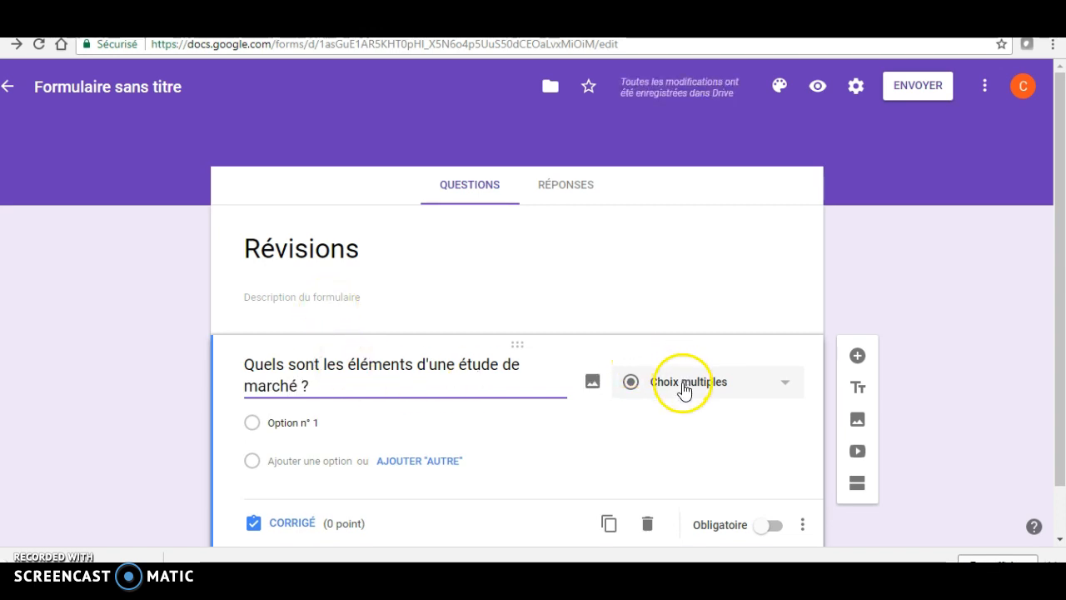
Append "(1 seule bonne réponse)" to the end of the first question's text
{"action": "left_click", "coordinate": [291, 424]}
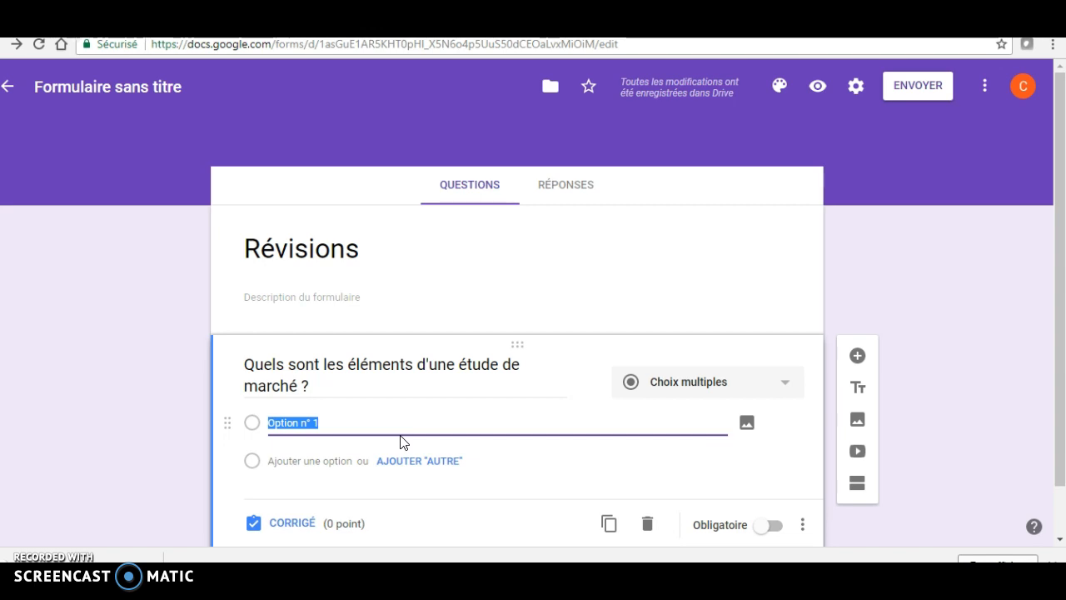
{"action": "triple_click", "coordinate": [335, 386]}
{"action": "left_click", "coordinate": [336, 387]}
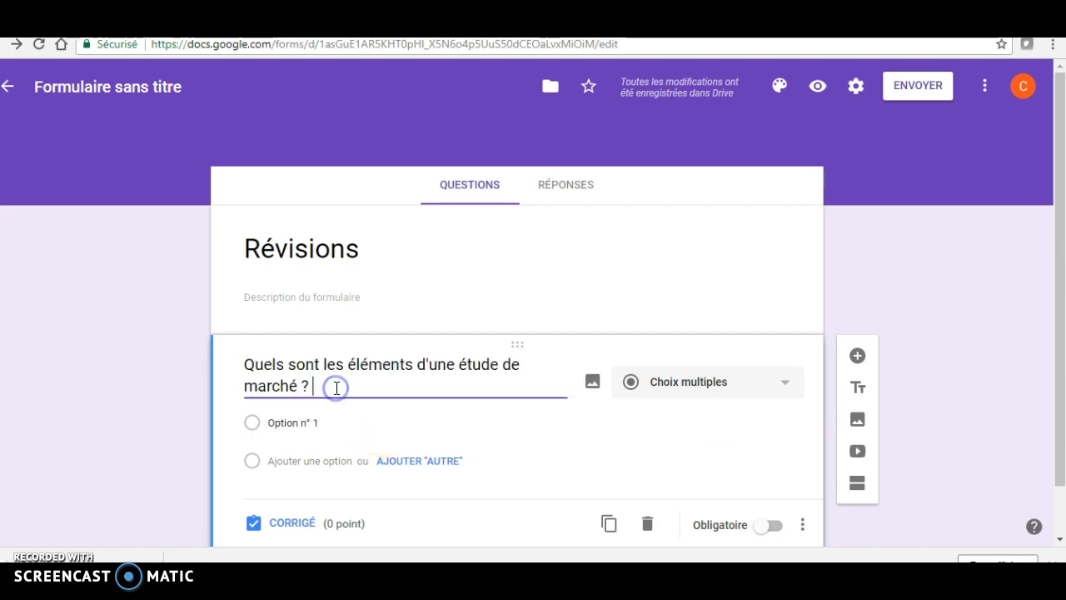
{"action": "type", "text": "(1 s"}
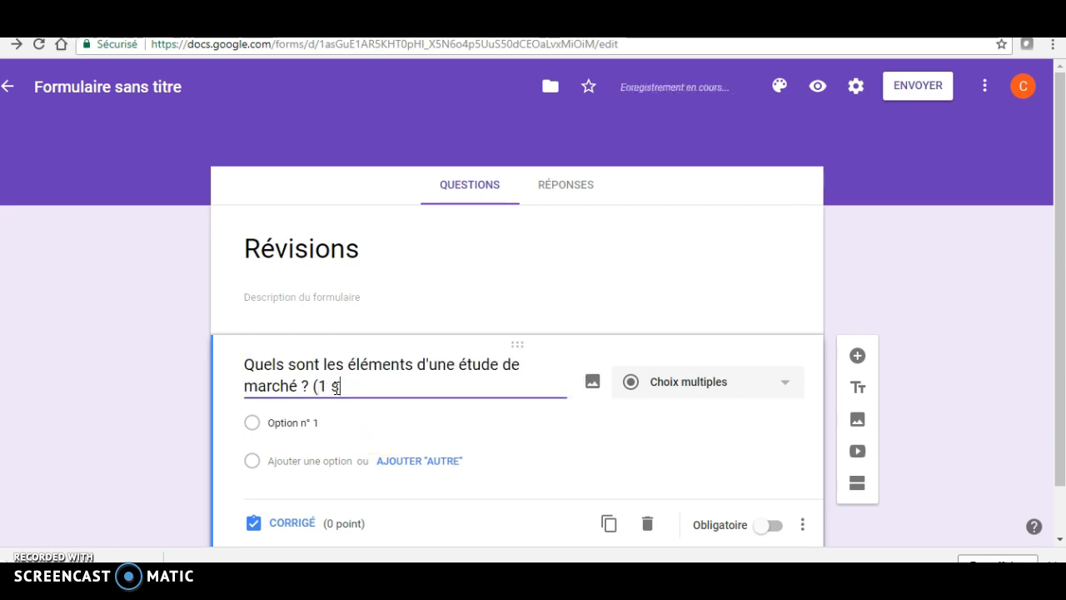
{"action": "type", "text": "eule bonne répo"}
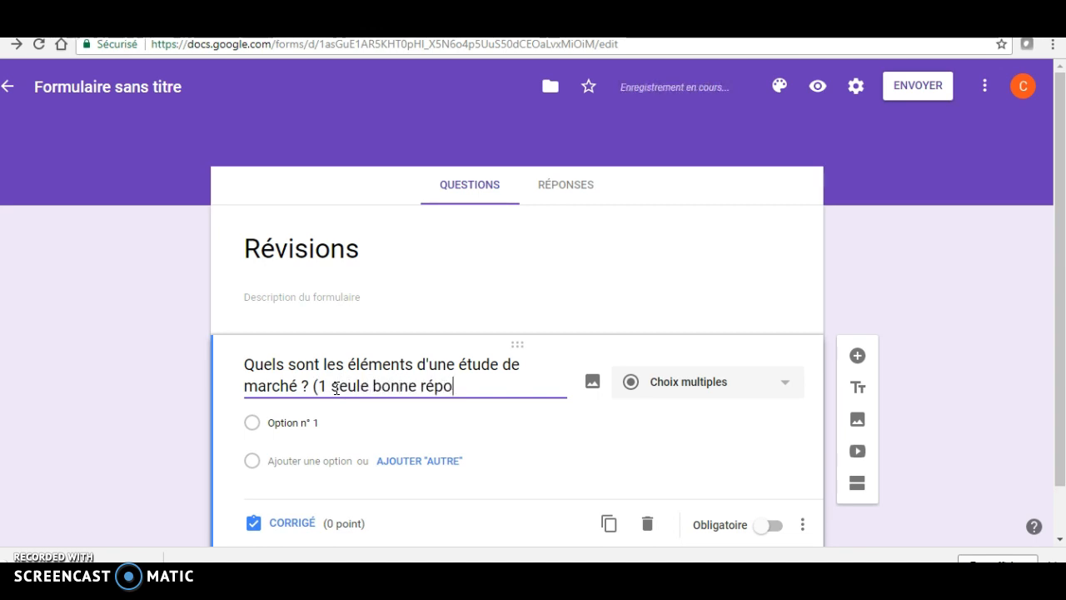
{"action": "type", "text": "nse"}
Set the question's first answer option to "l'étude de l'offre, la demande et l'environnement"
{"action": "left_click", "coordinate": [306, 421]}
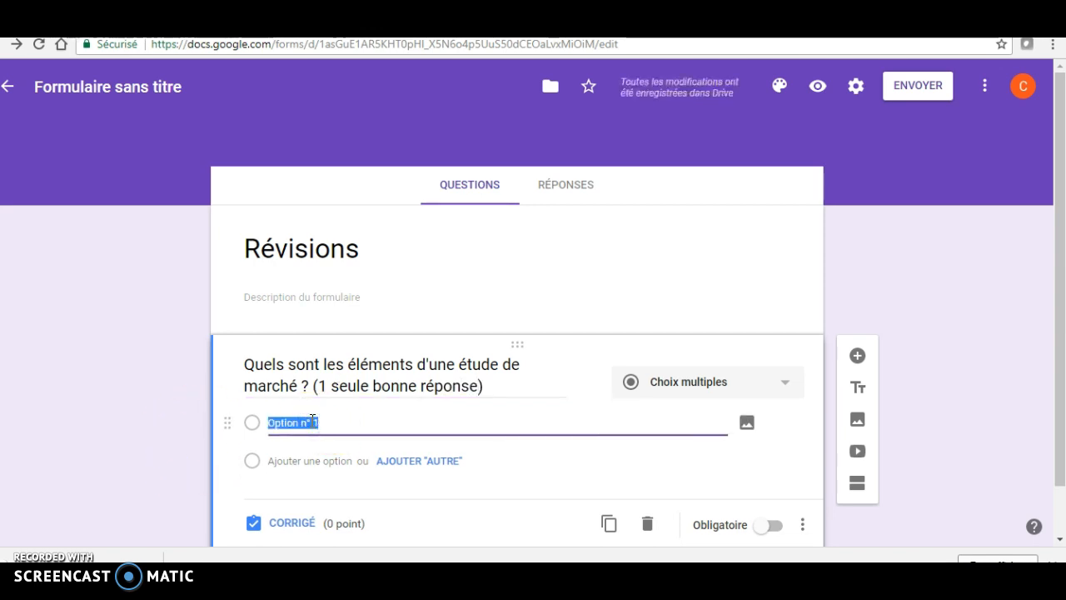
{"action": "type", "text": "I"}
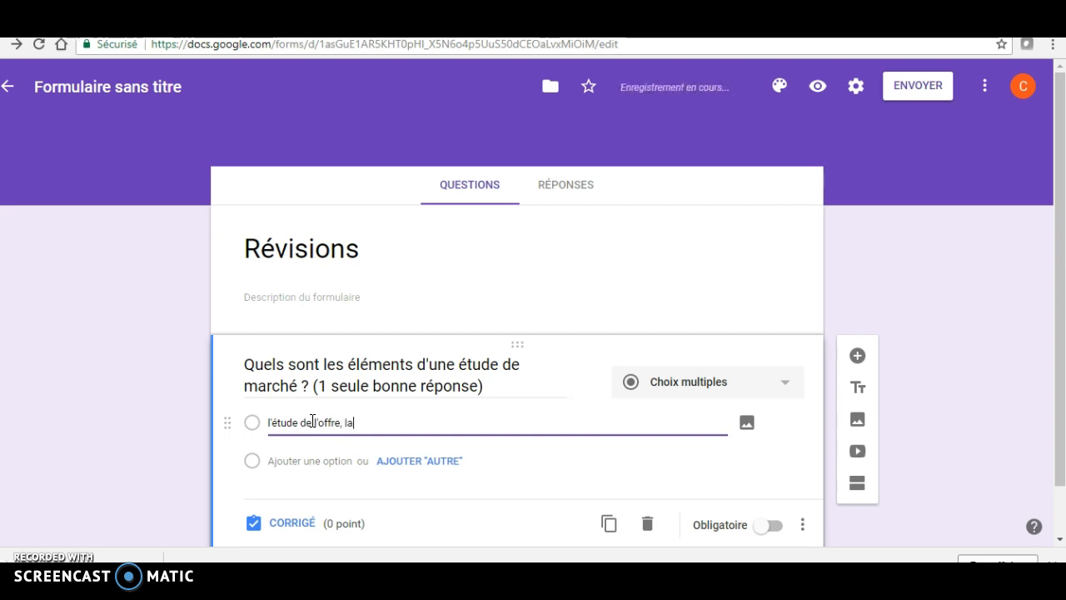
{"action": "type", "text": "demand"}
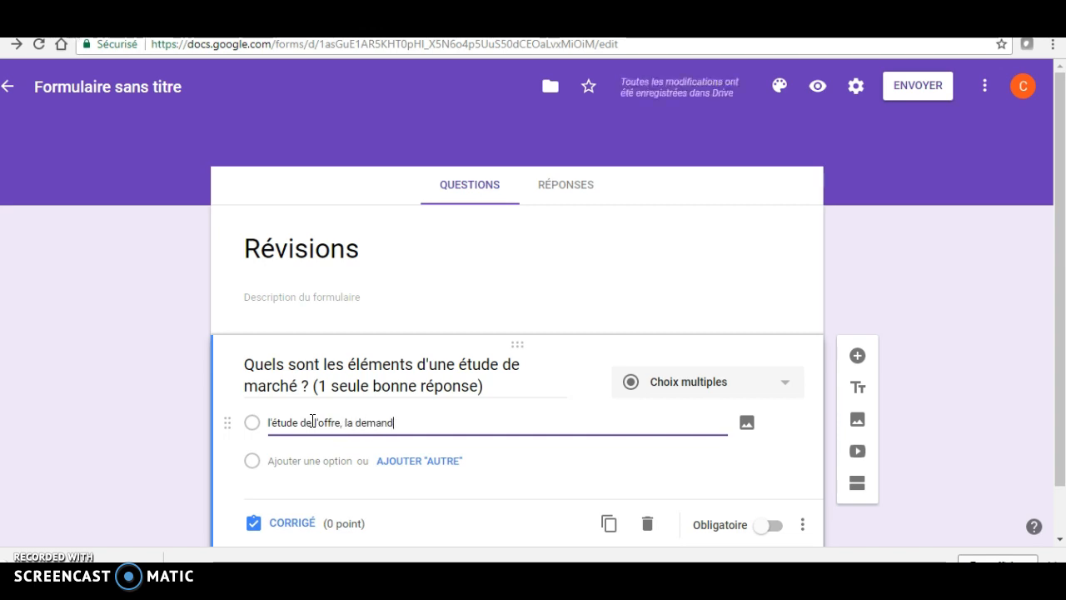
{"action": "type", "text": "e et l'env"}
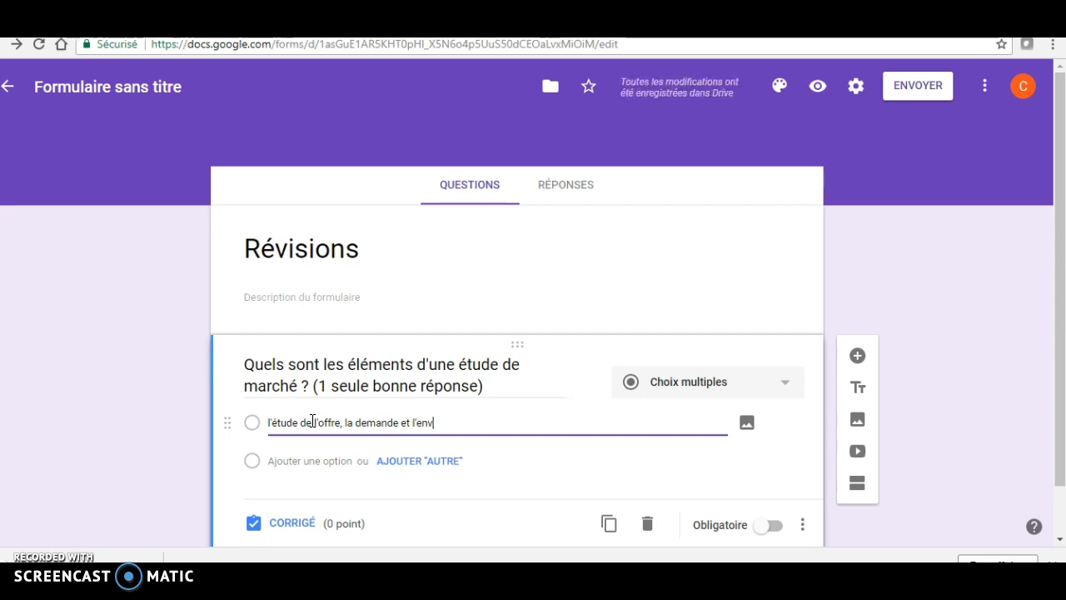
{"action": "type", "text": "iron"}
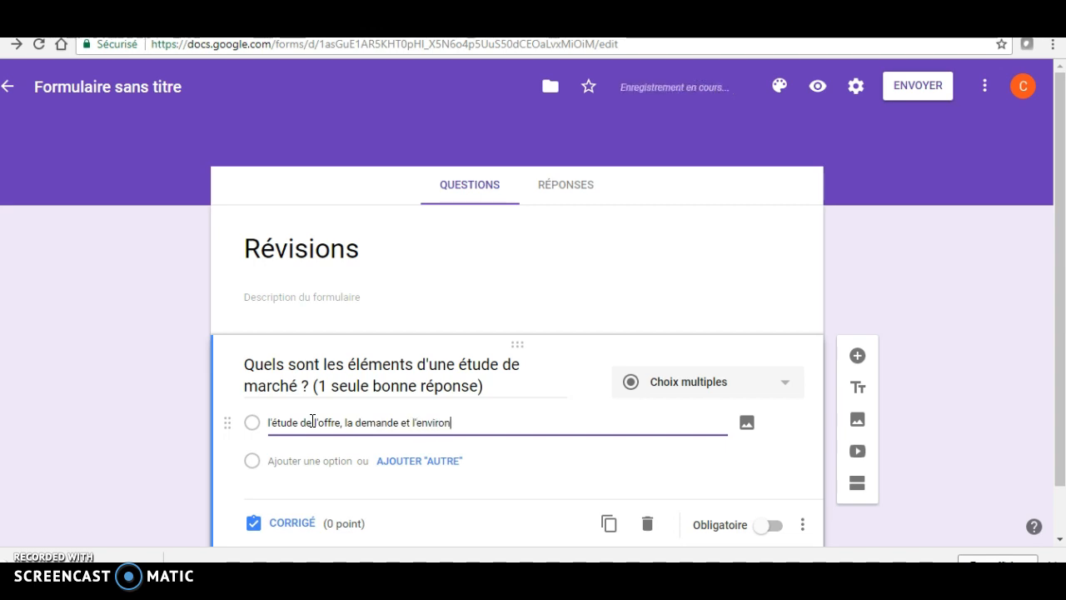
{"action": "type", "text": "ement"}
{"action": "key", "text": "BackSpace"}
{"action": "type", "text": "nem"}
Add two more answer options, "l'étude des cibles" and "l'étude du SWOT"
{"action": "left_click", "coordinate": [280, 461]}
{"action": "type", "text": "l'étude des"}
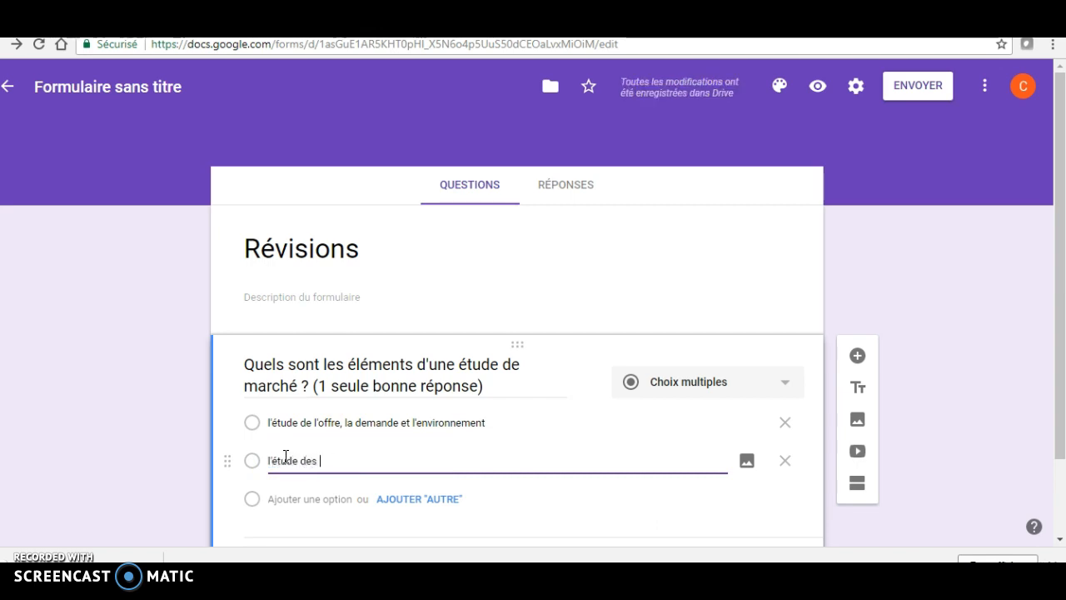
{"action": "type", "text": " cibles"}
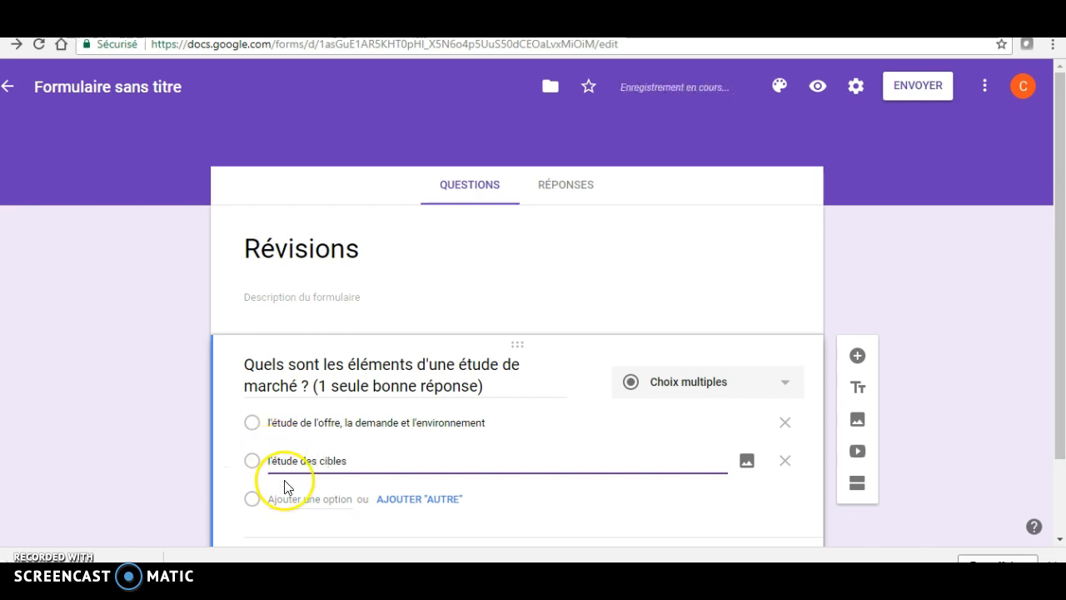
{"action": "left_click", "coordinate": [285, 497]}
{"action": "type", "text": "l"}
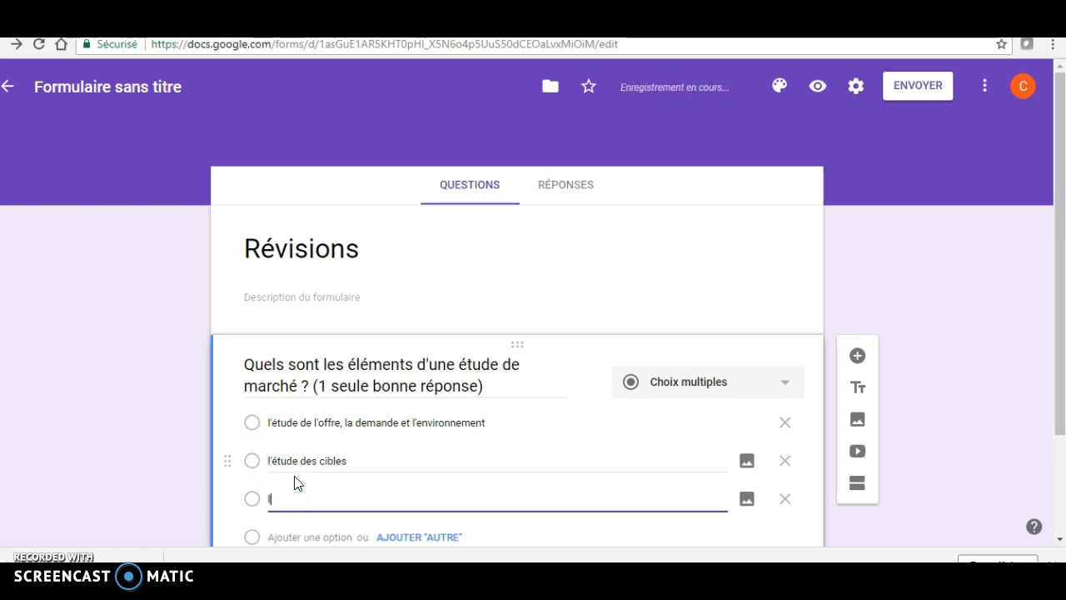
{"action": "type", "text": "'étude du "}
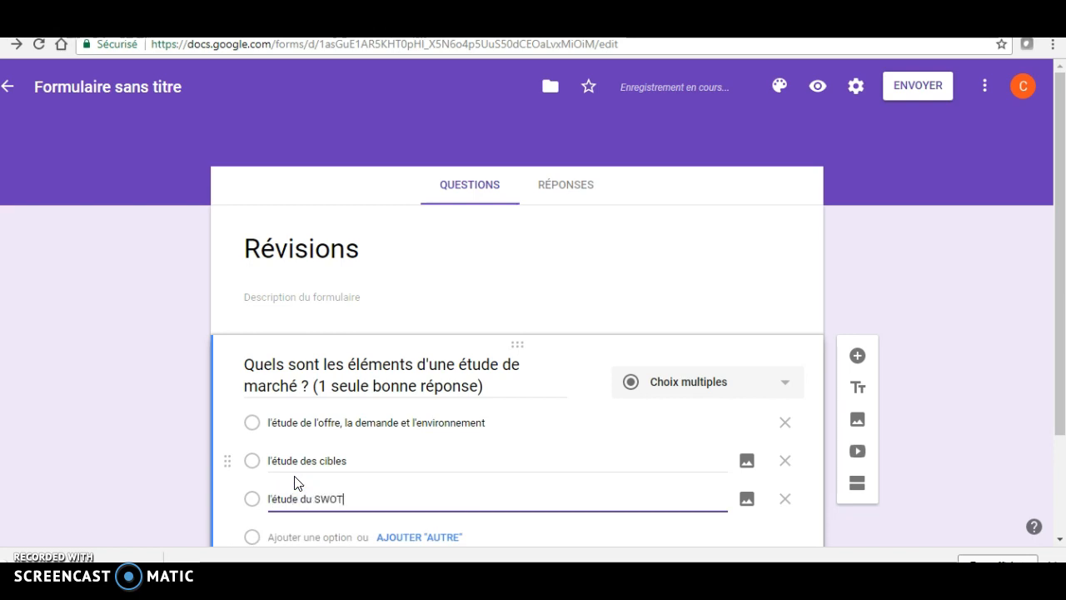
{"action": "type", "text": "SWOT"}
Mark "l'étude de l'offre, la demande et l'environnement" as the correct answer in the question's answer key
{"action": "scroll", "coordinate": [362, 438], "scroll_direction": "down", "scroll_amount": 2}
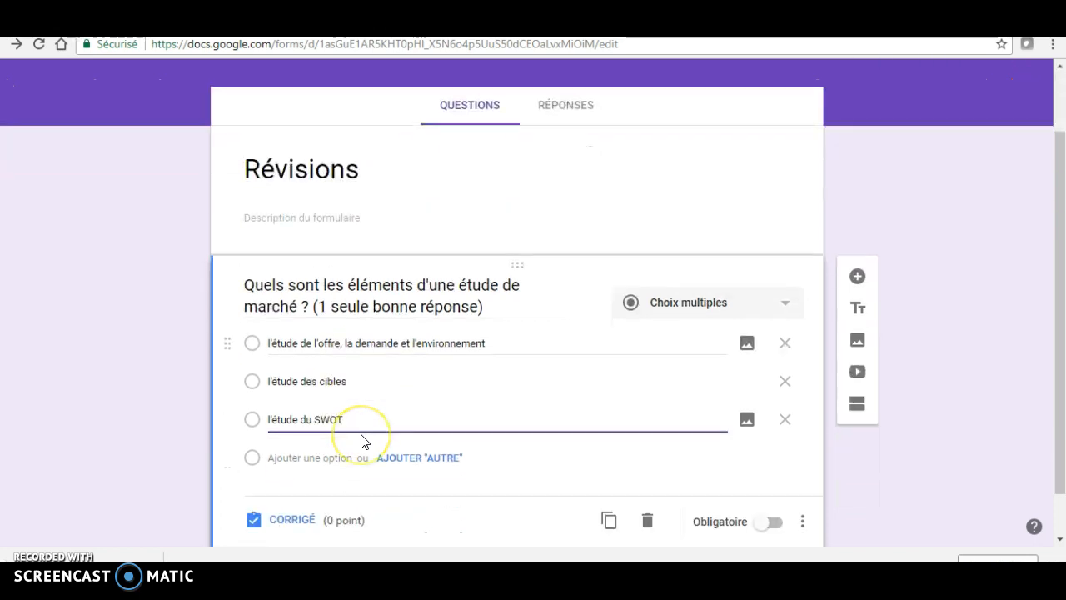
{"action": "left_click", "coordinate": [295, 470]}
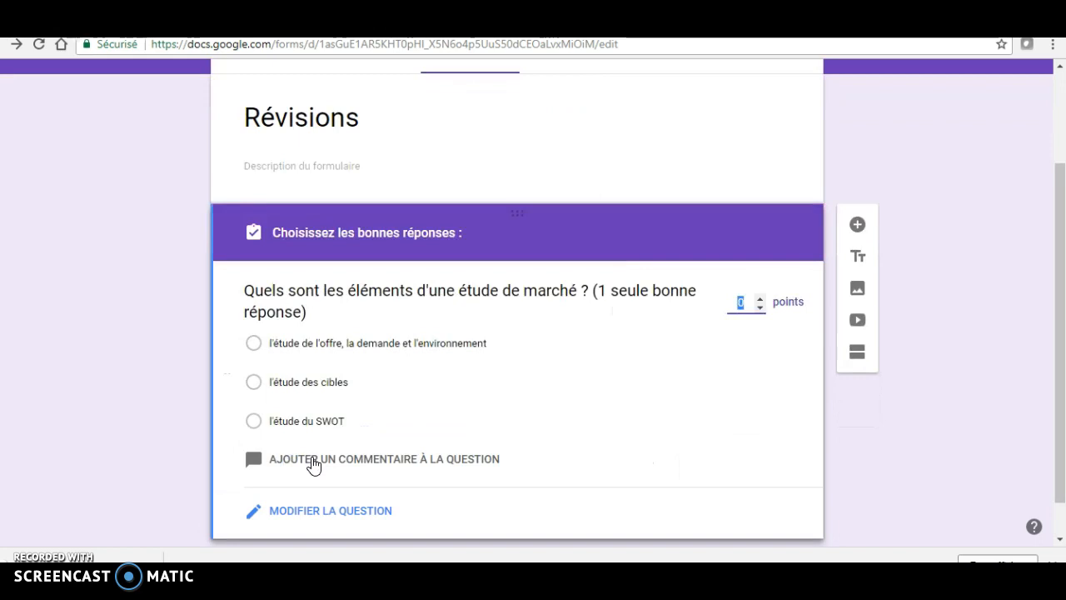
{"action": "left_click", "coordinate": [253, 342]}
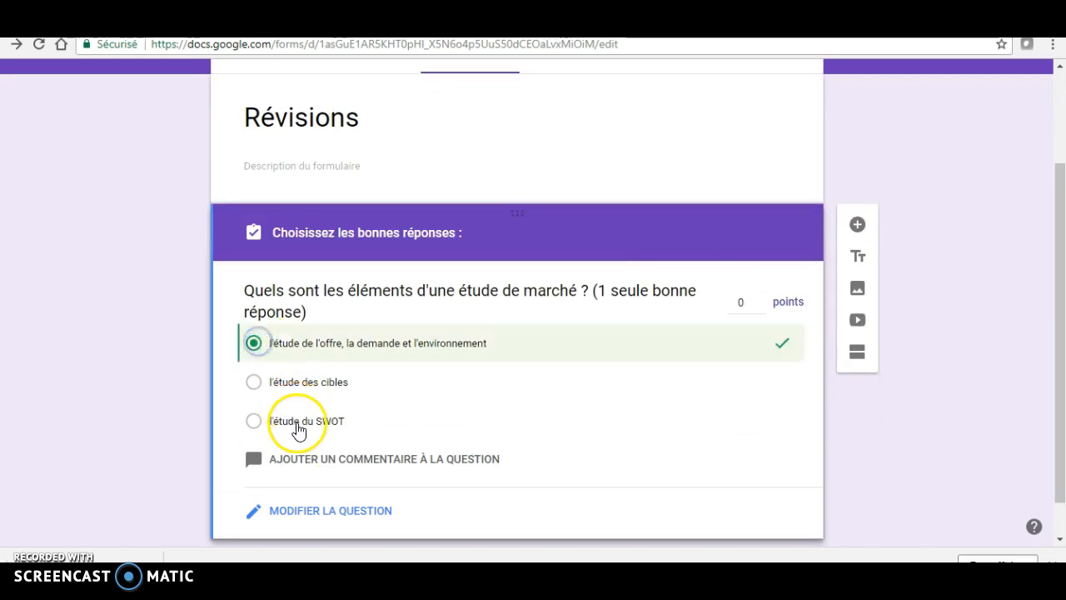
Add the feedback "C'est l'étude de l'O/D/E" for wrong answers to the market research question and save it
{"action": "left_click", "coordinate": [310, 462]}
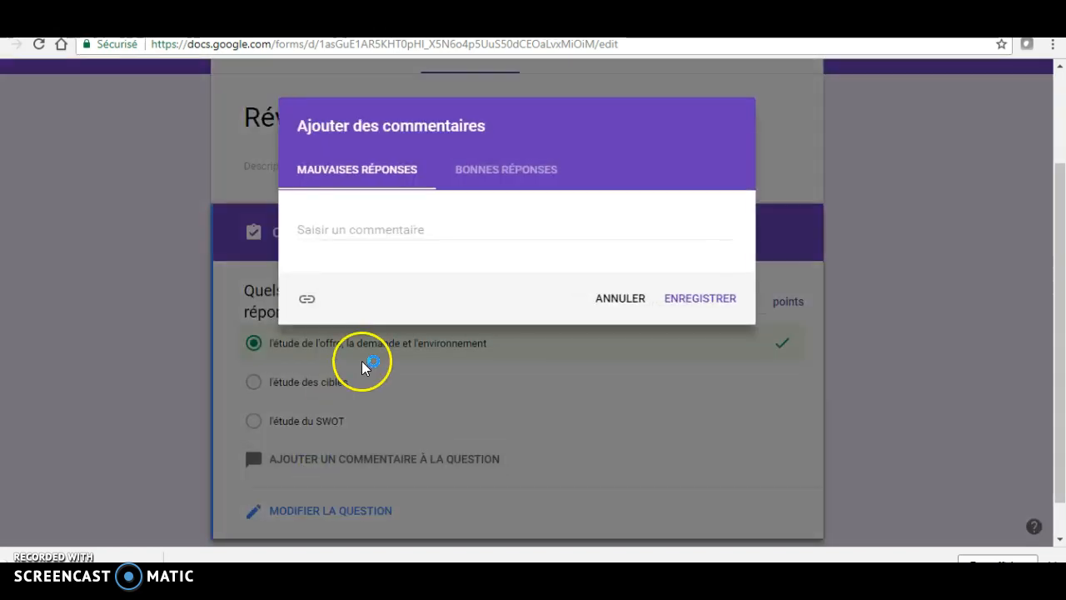
{"action": "left_click", "coordinate": [323, 225]}
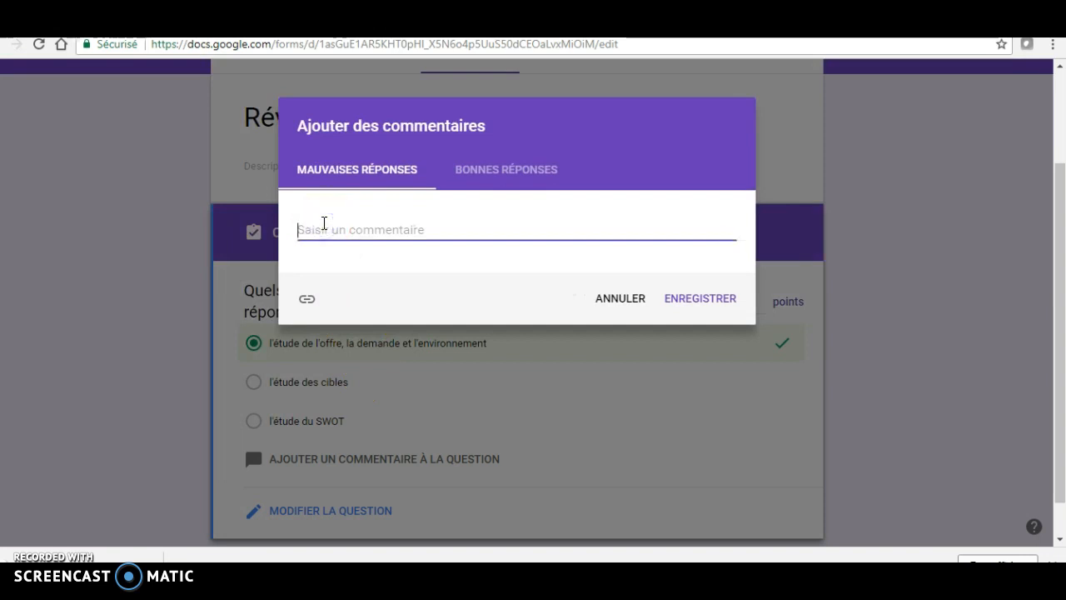
{"action": "type", "text": "C'es"}
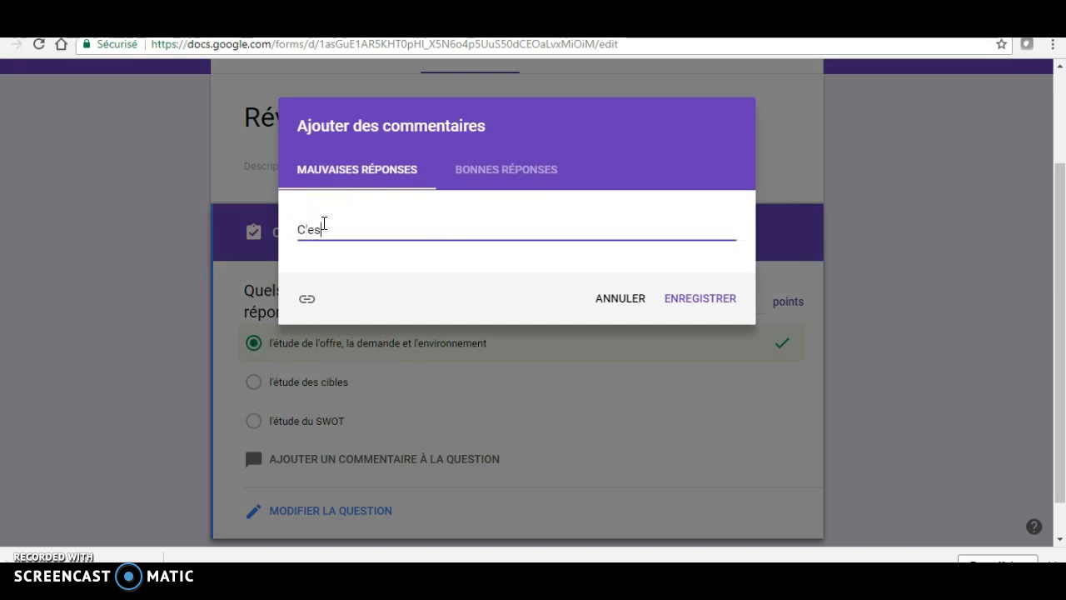
{"action": "type", "text": "t l'étude d"}
{"action": "key", "text": "BackSpace"}
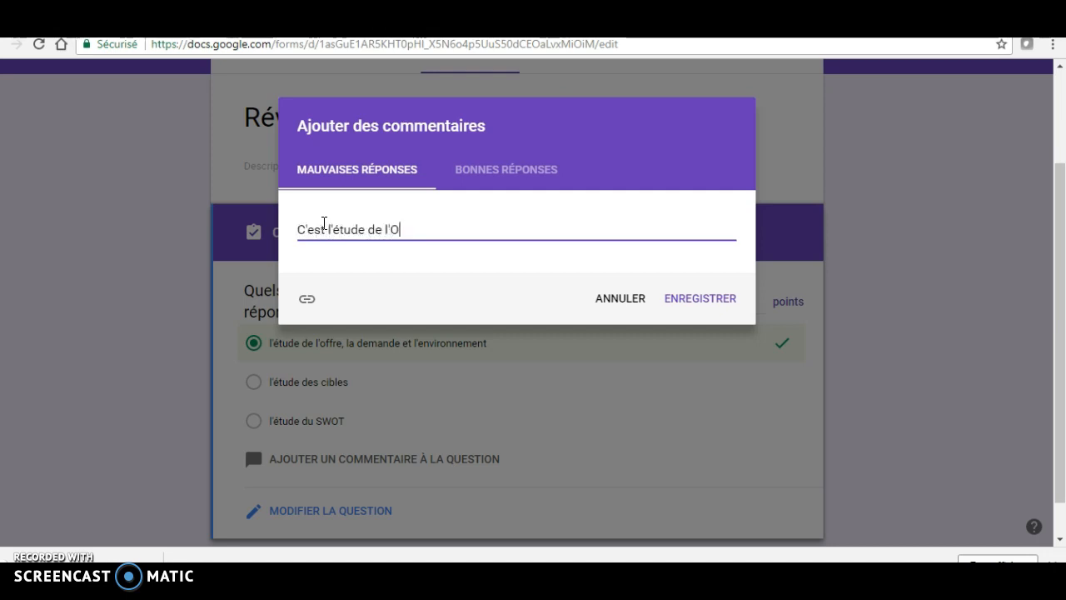
{"action": "type", "text": "'O/D/E"}
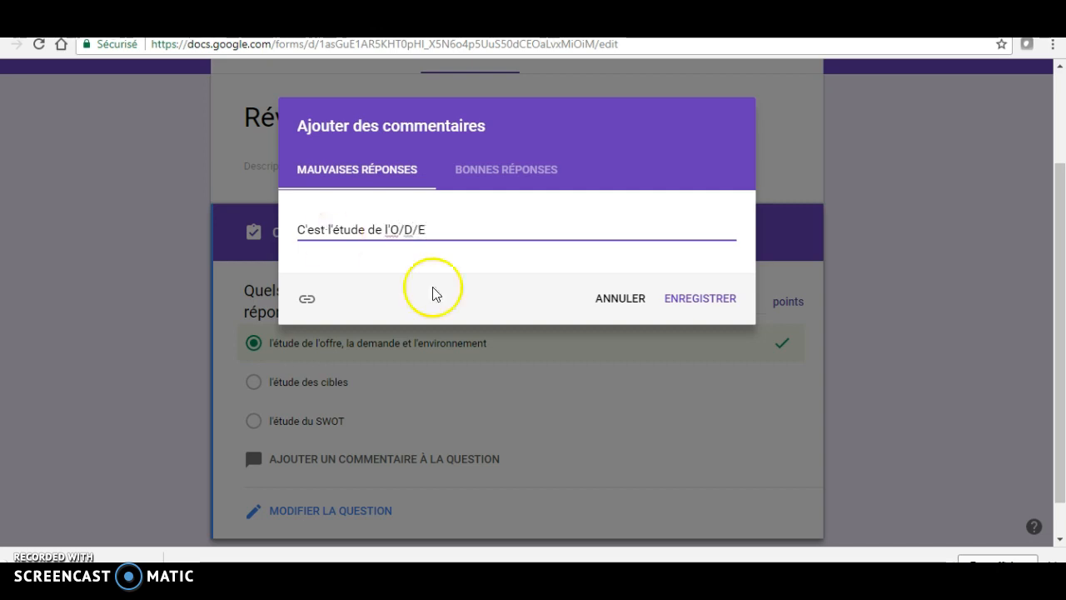
{"action": "left_click", "coordinate": [706, 301]}
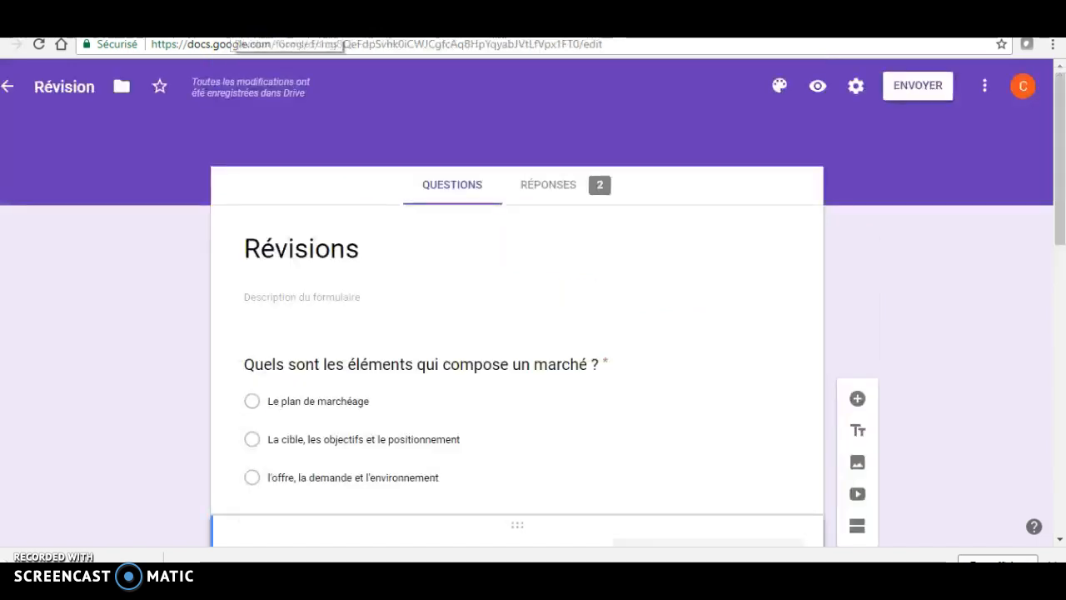
Look through all questions of the prepared "Révision" form, checking their types, answer options and marked correct answers
{"action": "scroll", "coordinate": [374, 294], "scroll_direction": "down", "scroll_amount": 1}
{"action": "scroll", "coordinate": [374, 298], "scroll_direction": "down", "scroll_amount": 1}
{"action": "scroll", "coordinate": [374, 296], "scroll_direction": "up", "scroll_amount": 2}
{"action": "scroll", "coordinate": [374, 293], "scroll_direction": "down", "scroll_amount": 2}
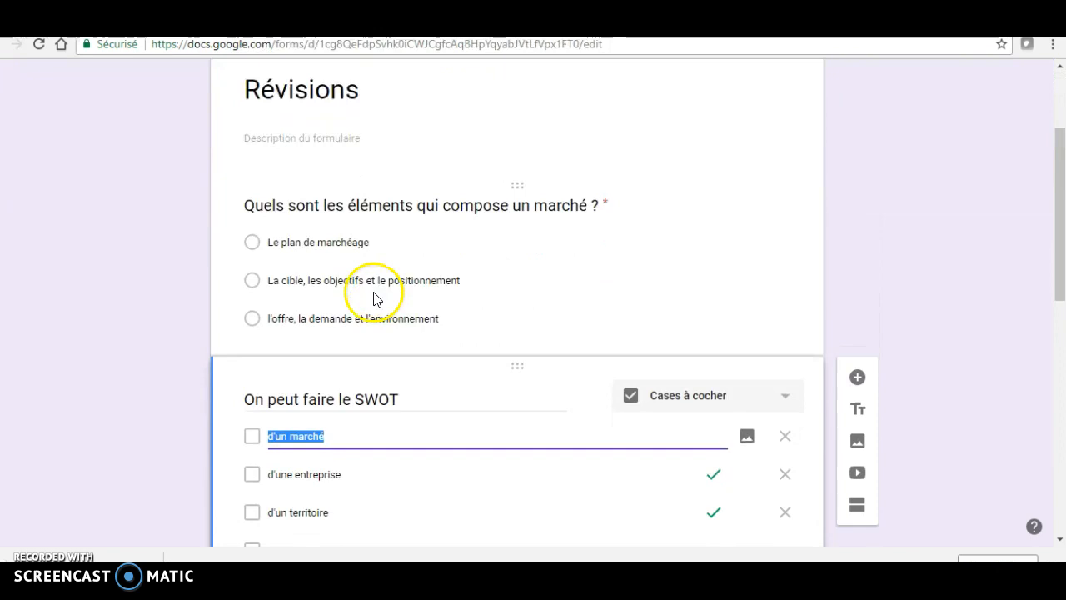
{"action": "scroll", "coordinate": [374, 295], "scroll_direction": "down", "scroll_amount": 1}
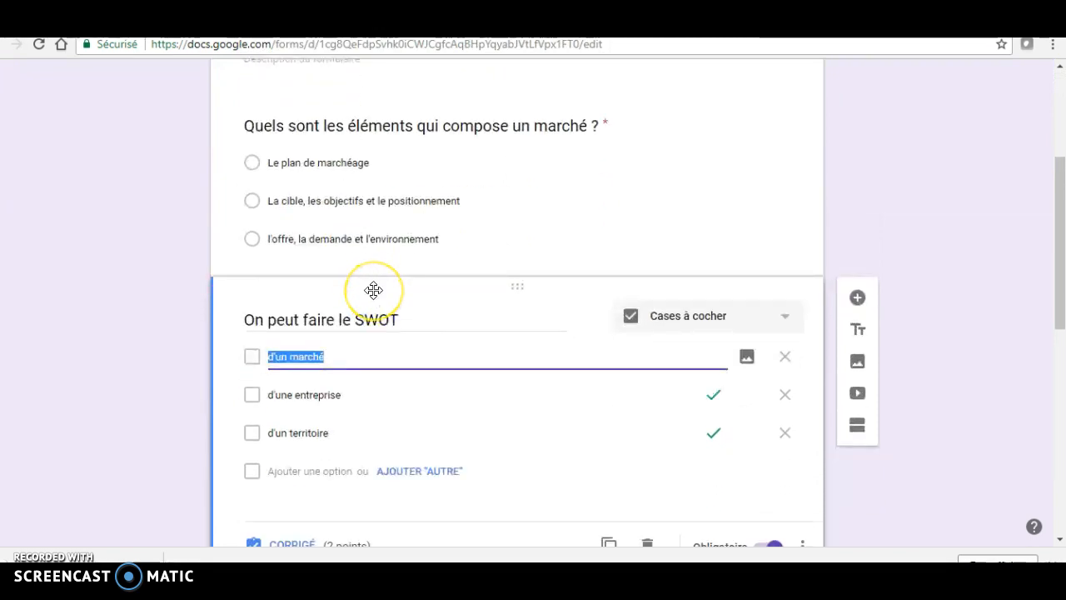
{"action": "scroll", "coordinate": [373, 292], "scroll_direction": "down", "scroll_amount": 1}
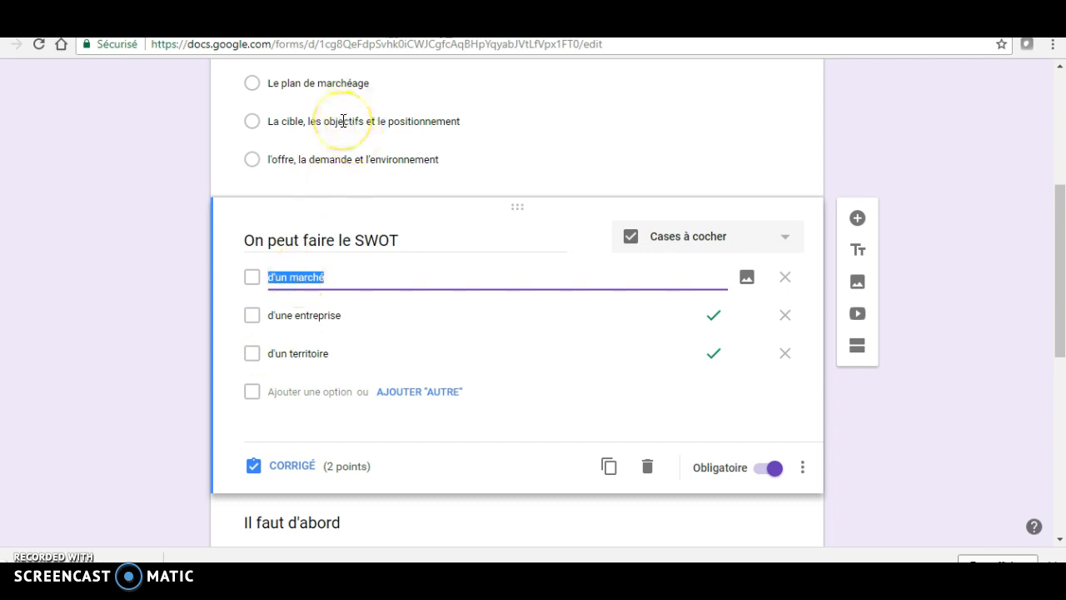
{"action": "scroll", "coordinate": [342, 120], "scroll_direction": "down", "scroll_amount": 2}
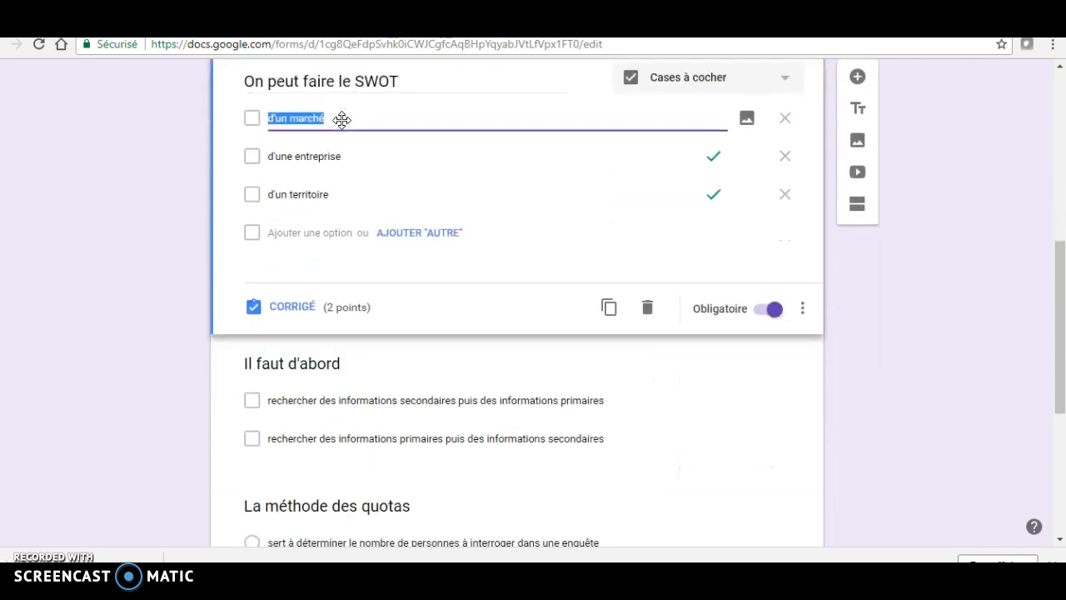
{"action": "scroll", "coordinate": [342, 120], "scroll_direction": "down", "scroll_amount": 1}
{"action": "scroll", "coordinate": [343, 123], "scroll_direction": "down", "scroll_amount": 2}
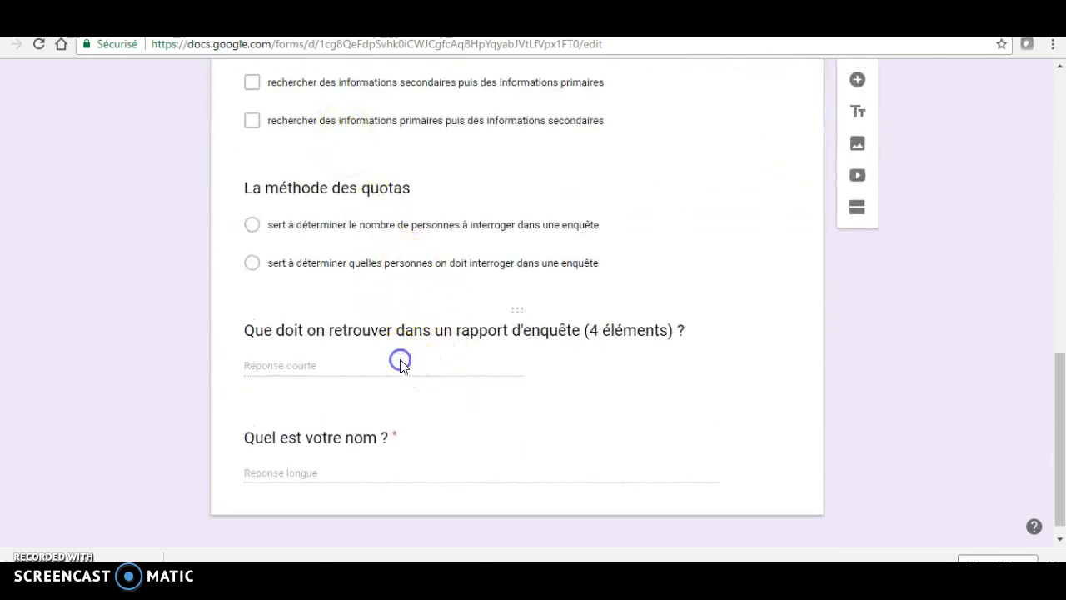
Examine the answer key of the short-answer question about the "rapport d'enquête", including its accepted answer, points and feedback
{"action": "left_click", "coordinate": [401, 362]}
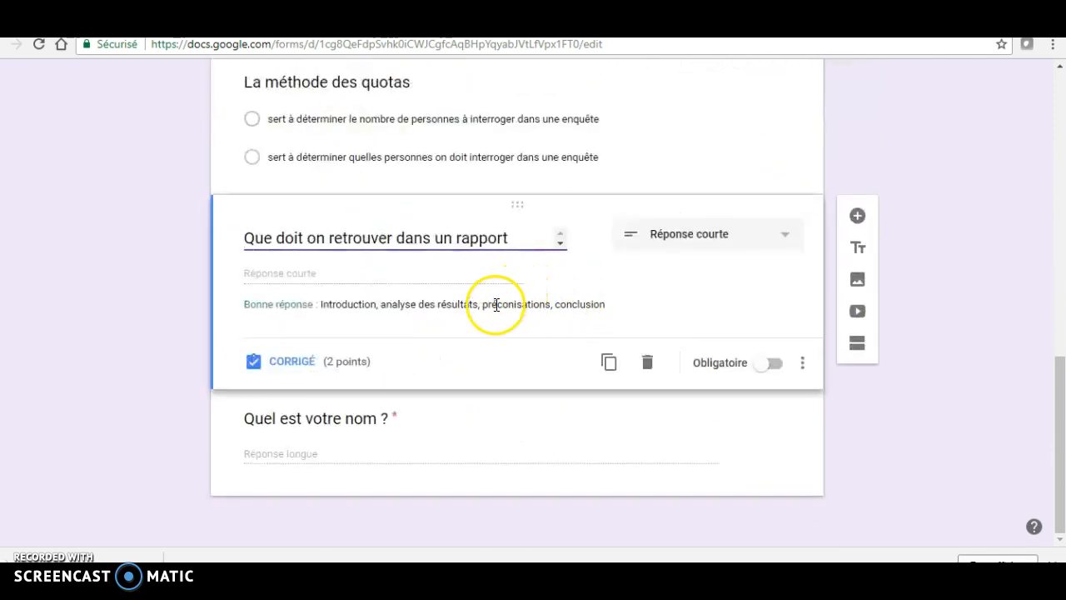
{"action": "left_click", "coordinate": [301, 361]}
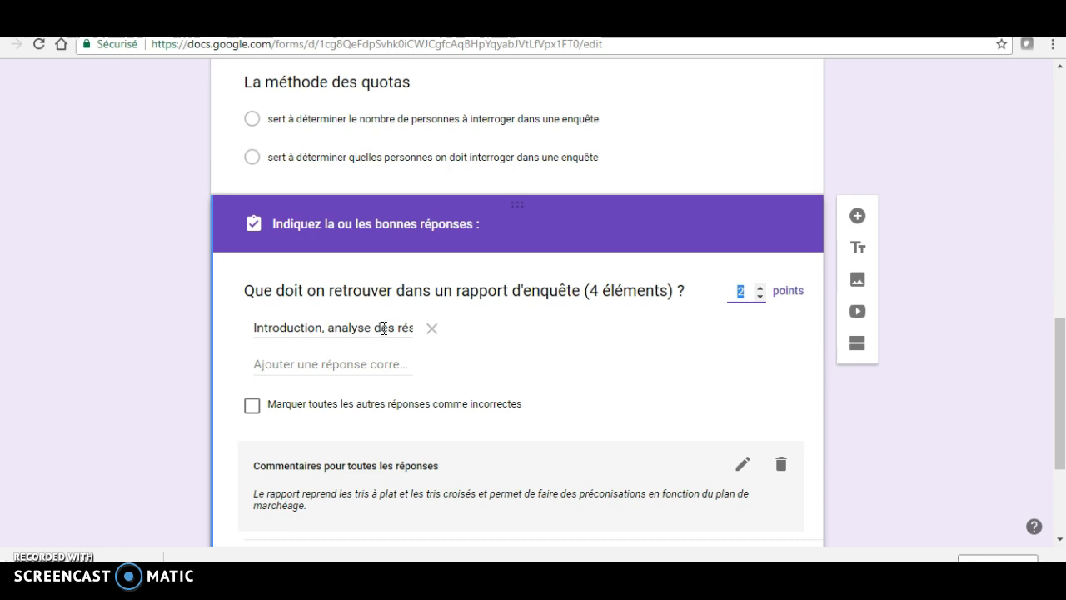
{"action": "left_click", "coordinate": [759, 298]}
{"action": "left_click", "coordinate": [761, 287]}
Preview the quiz as a respondent, choose "l'offre, la demande et l'environnement" for the first question, and review the remaining questions
{"action": "scroll", "coordinate": [744, 336], "scroll_direction": "up", "scroll_amount": 12}
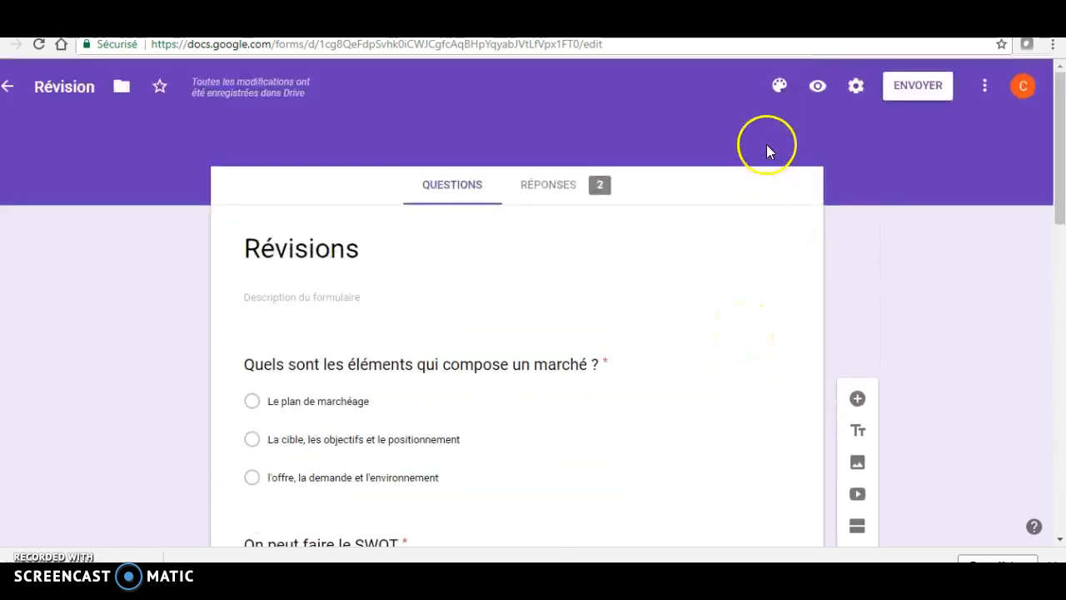
{"action": "left_click", "coordinate": [821, 88]}
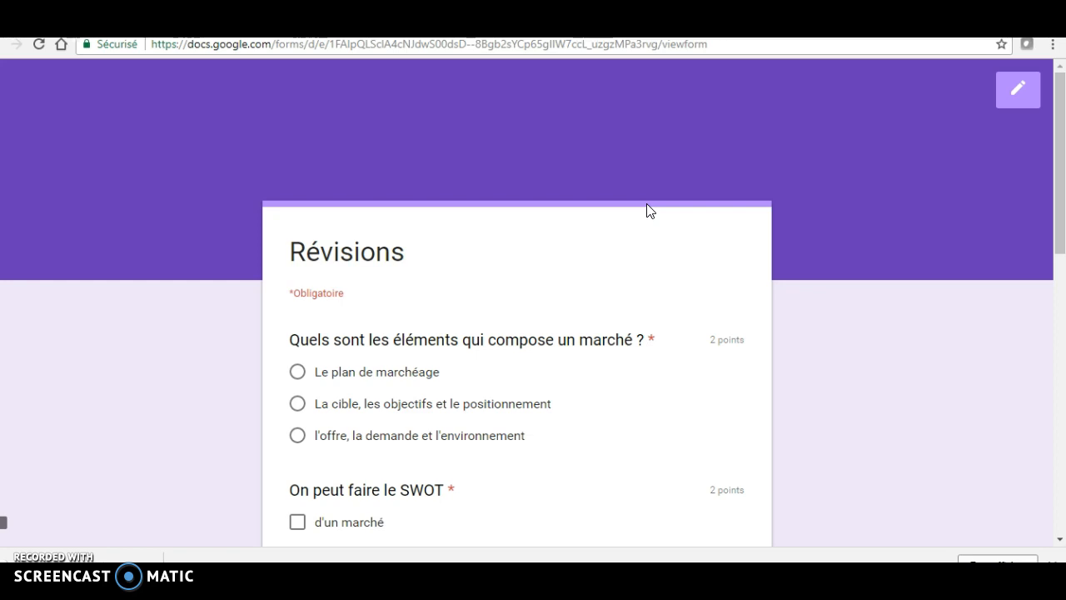
{"action": "scroll", "coordinate": [556, 264], "scroll_direction": "down", "scroll_amount": 1}
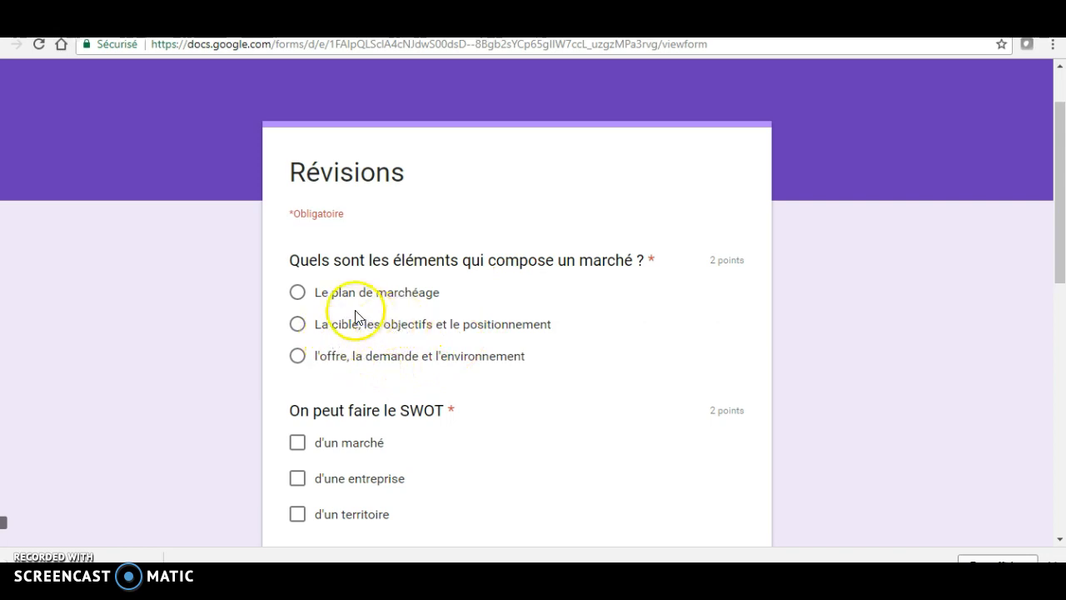
{"action": "left_click", "coordinate": [300, 358]}
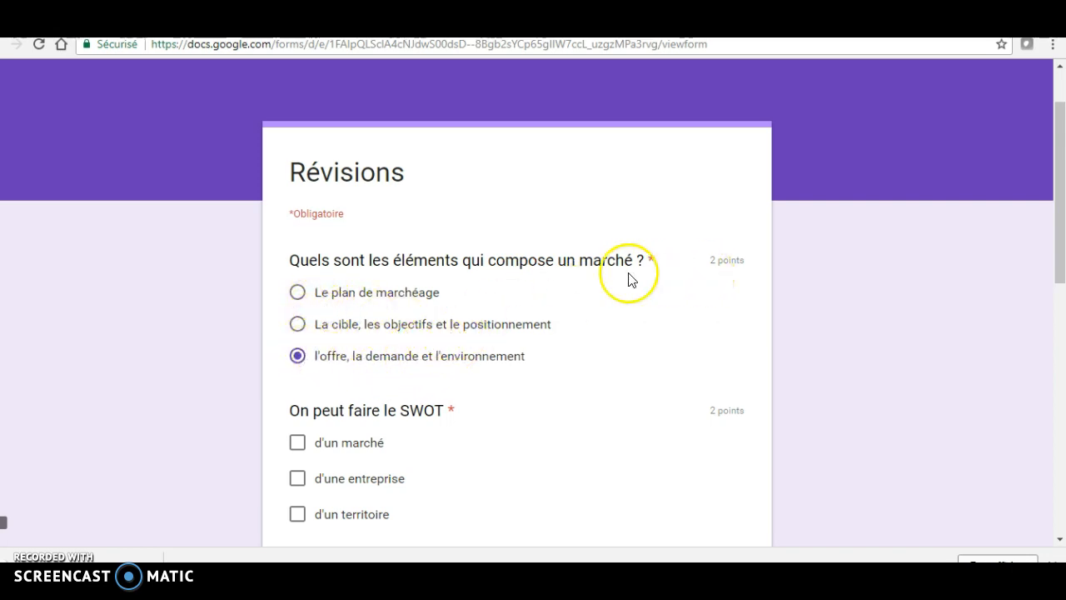
{"action": "scroll", "coordinate": [648, 260], "scroll_direction": "down", "scroll_amount": 3}
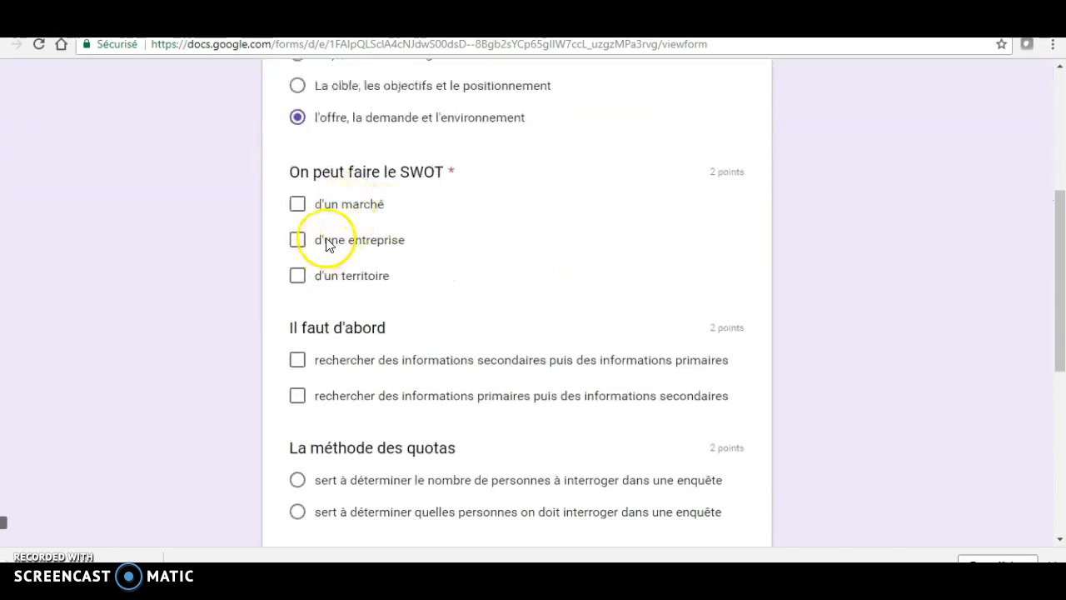
{"action": "scroll", "coordinate": [378, 366], "scroll_direction": "down", "scroll_amount": 5}
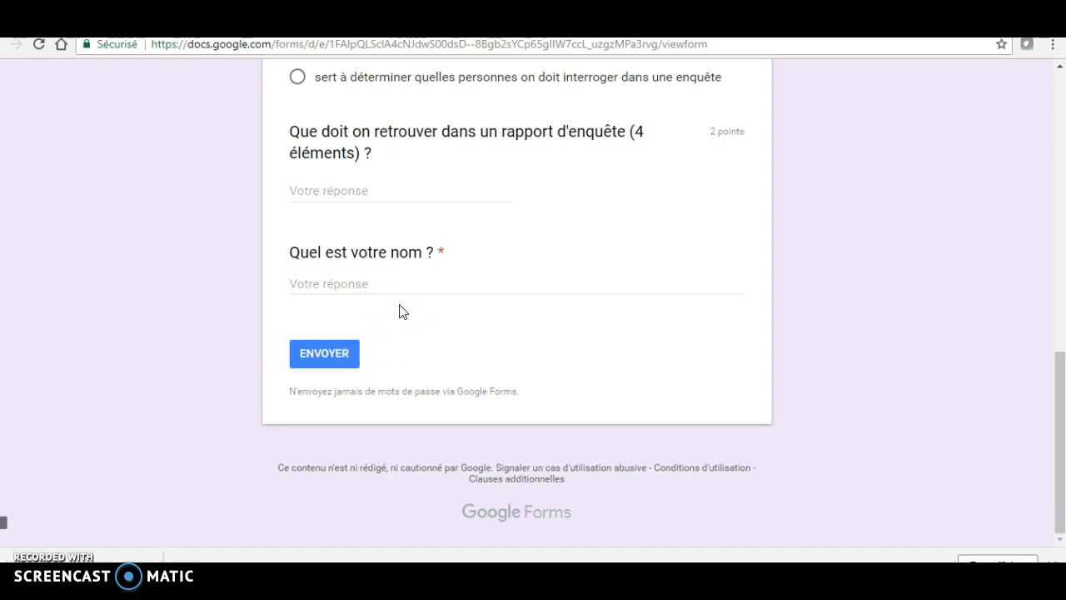
{"action": "scroll", "coordinate": [399, 311], "scroll_direction": "up", "scroll_amount": 15}
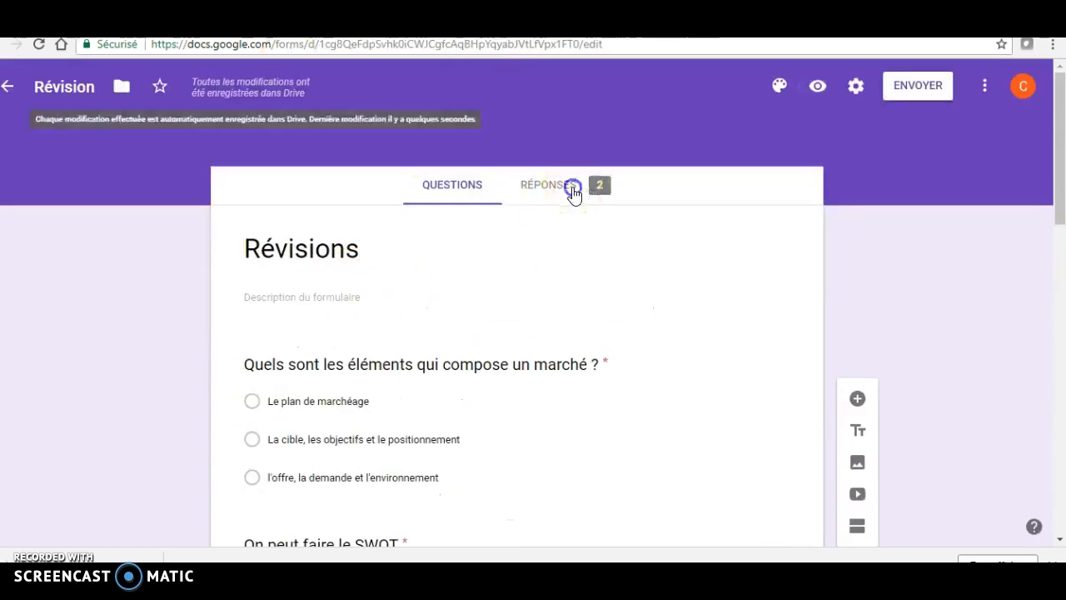
Review the first respondent's individual submission, checking the score, correct answers and feedback for each question
{"action": "left_click", "coordinate": [572, 187]}
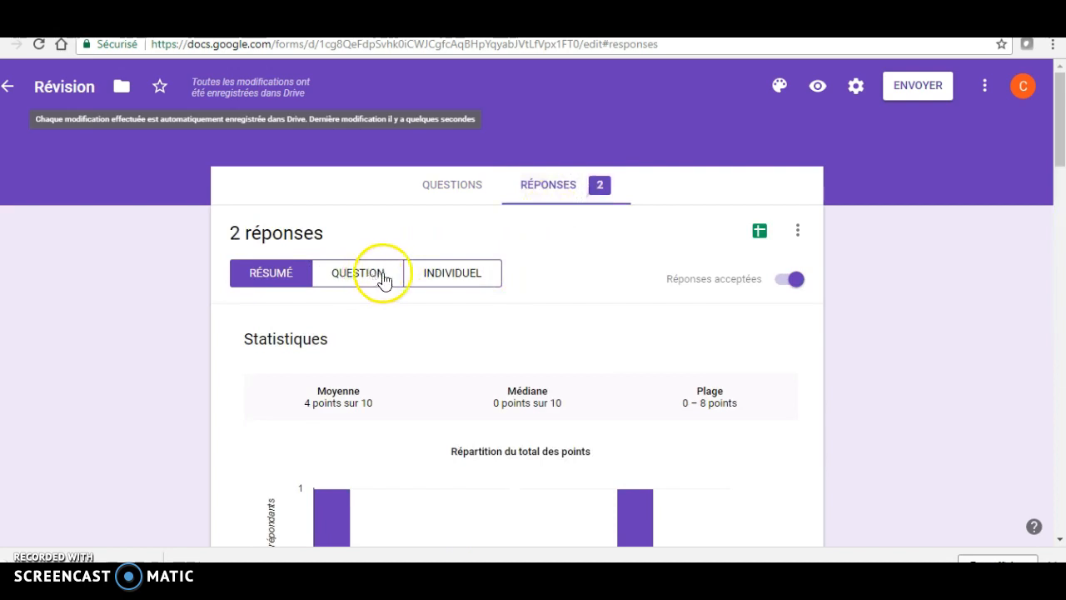
{"action": "left_click", "coordinate": [457, 276]}
{"action": "scroll", "coordinate": [459, 282], "scroll_direction": "down", "scroll_amount": 3}
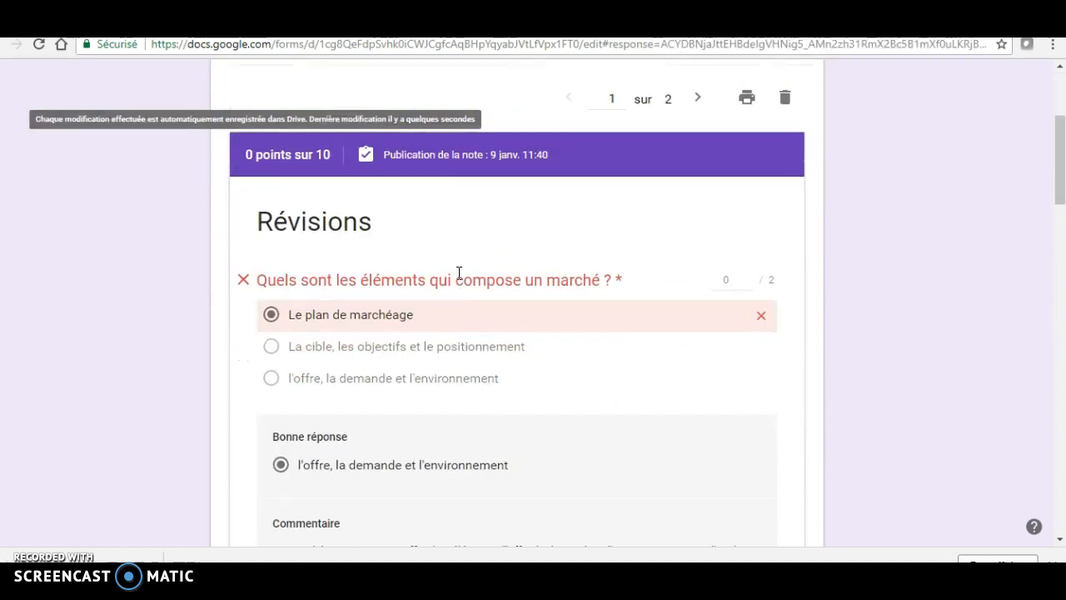
{"action": "scroll", "coordinate": [469, 285], "scroll_direction": "down", "scroll_amount": 4}
{"action": "scroll", "coordinate": [469, 284], "scroll_direction": "up", "scroll_amount": 1}
{"action": "scroll", "coordinate": [469, 285], "scroll_direction": "down", "scroll_amount": 4}
{"action": "scroll", "coordinate": [470, 284], "scroll_direction": "down", "scroll_amount": 9}
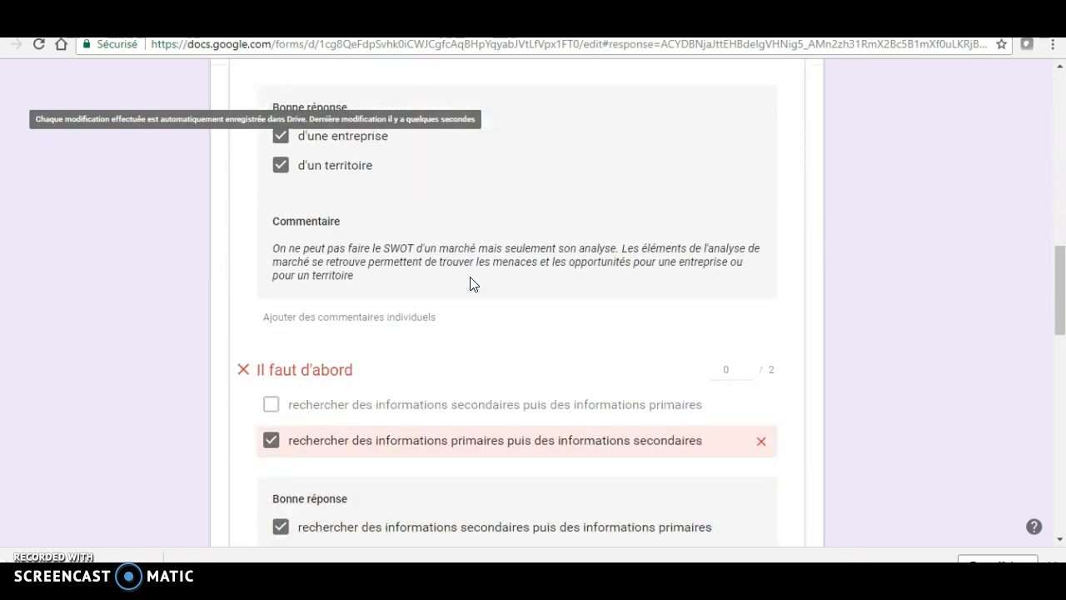
{"action": "scroll", "coordinate": [470, 284], "scroll_direction": "down", "scroll_amount": 6}
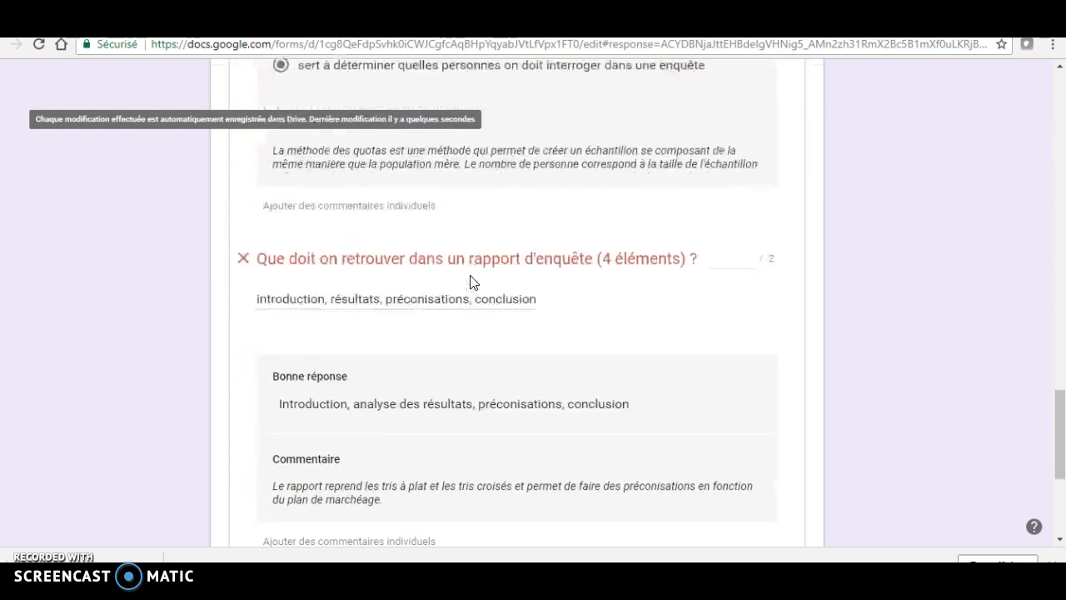
{"action": "left_click", "coordinate": [378, 372]}
Show the form's responses by question, and open the response spreadsheet in Google Sheets
{"action": "scroll", "coordinate": [379, 367], "scroll_direction": "up", "scroll_amount": 15}
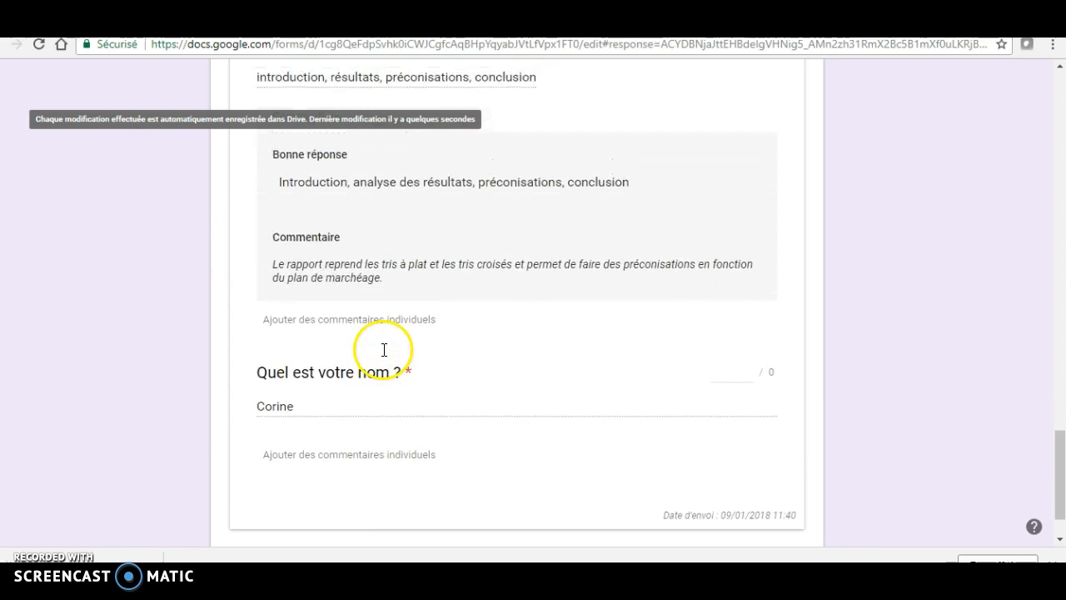
{"action": "scroll", "coordinate": [385, 356], "scroll_direction": "up", "scroll_amount": 7}
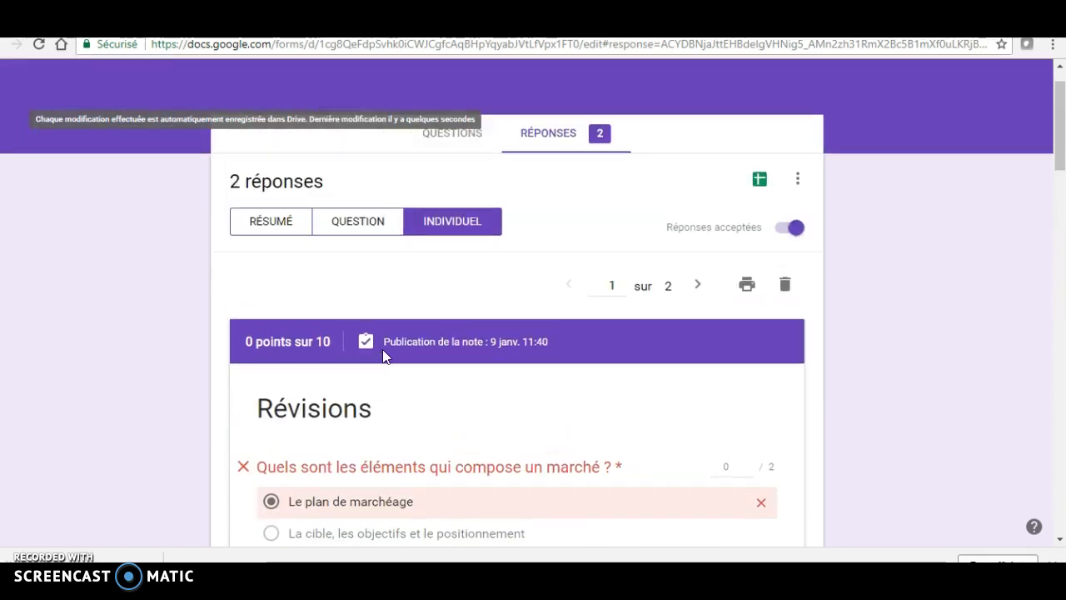
{"action": "left_click", "coordinate": [367, 279]}
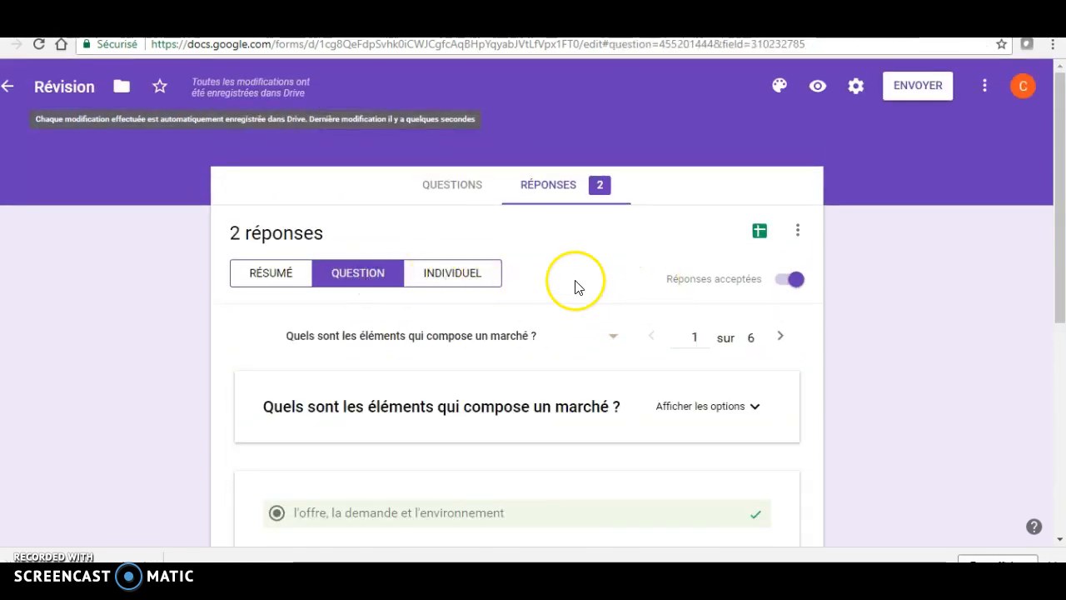
{"action": "left_click", "coordinate": [763, 236]}
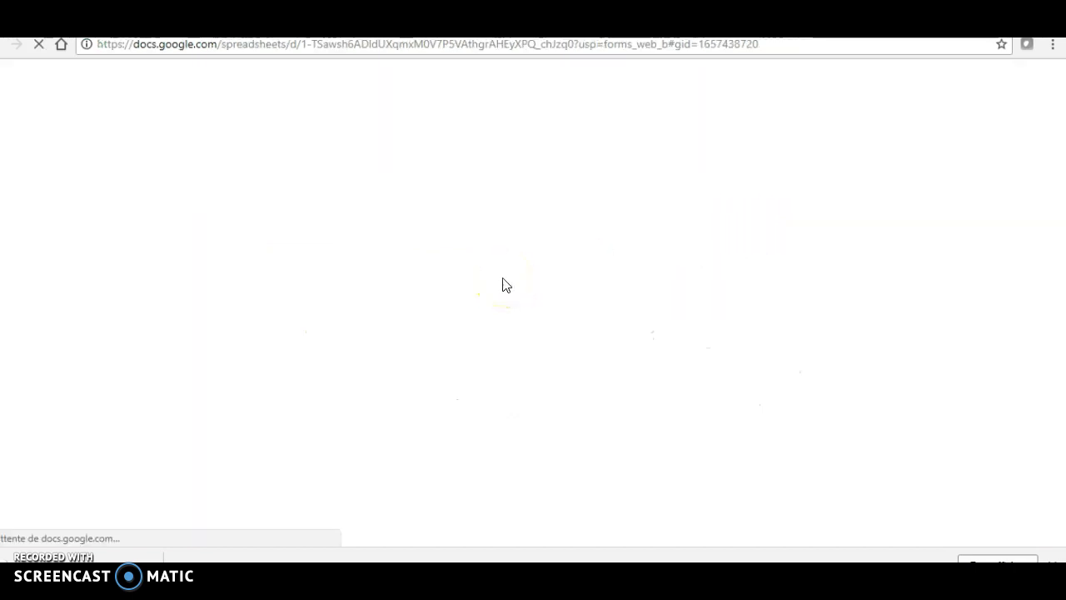